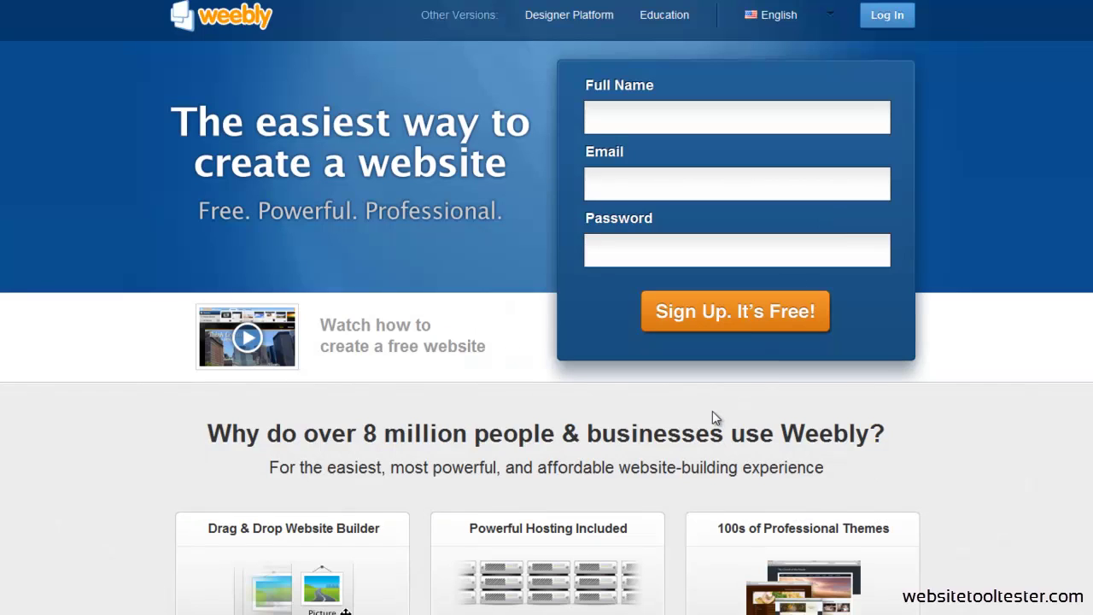
Log in to the account, look at the Support Center and return to the My Sites overview.
{"action": "left_click", "coordinate": [889, 19]}
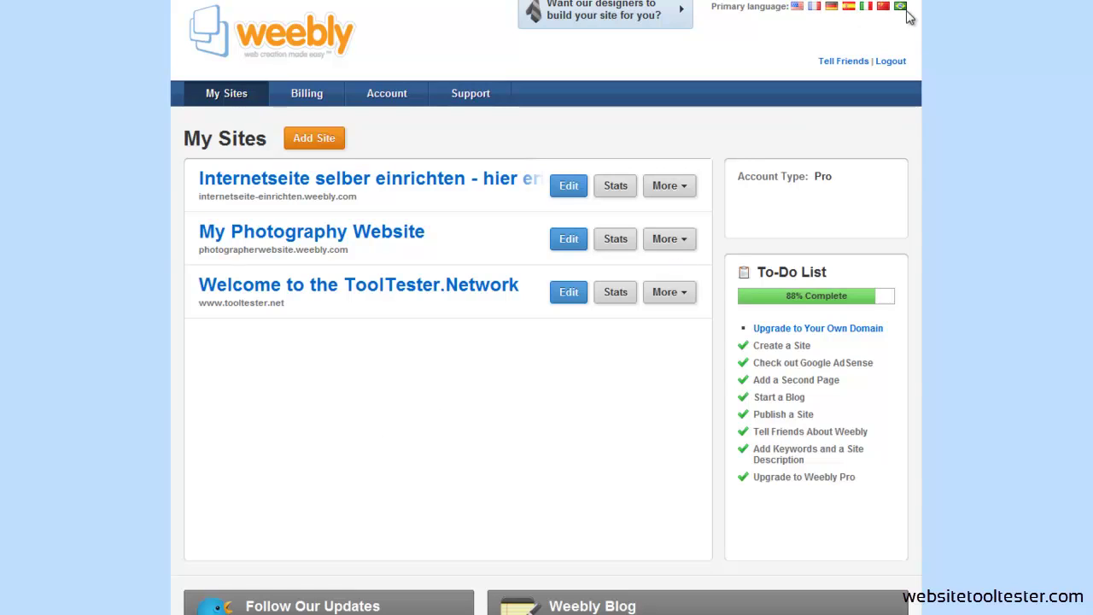
{"action": "left_click", "coordinate": [469, 95]}
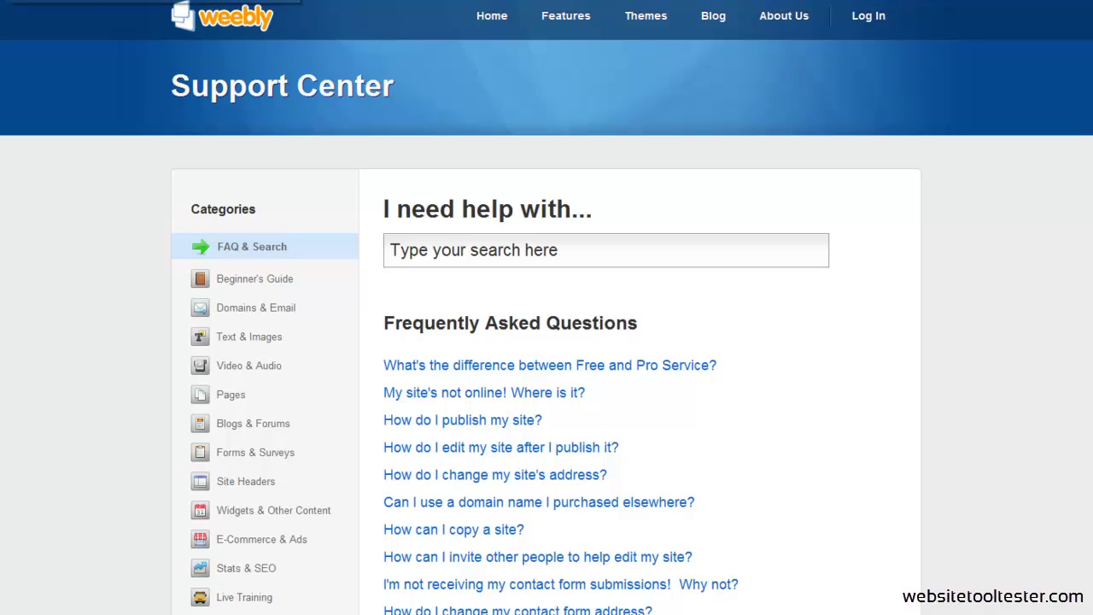
{"action": "key", "text": "alt+Left"}
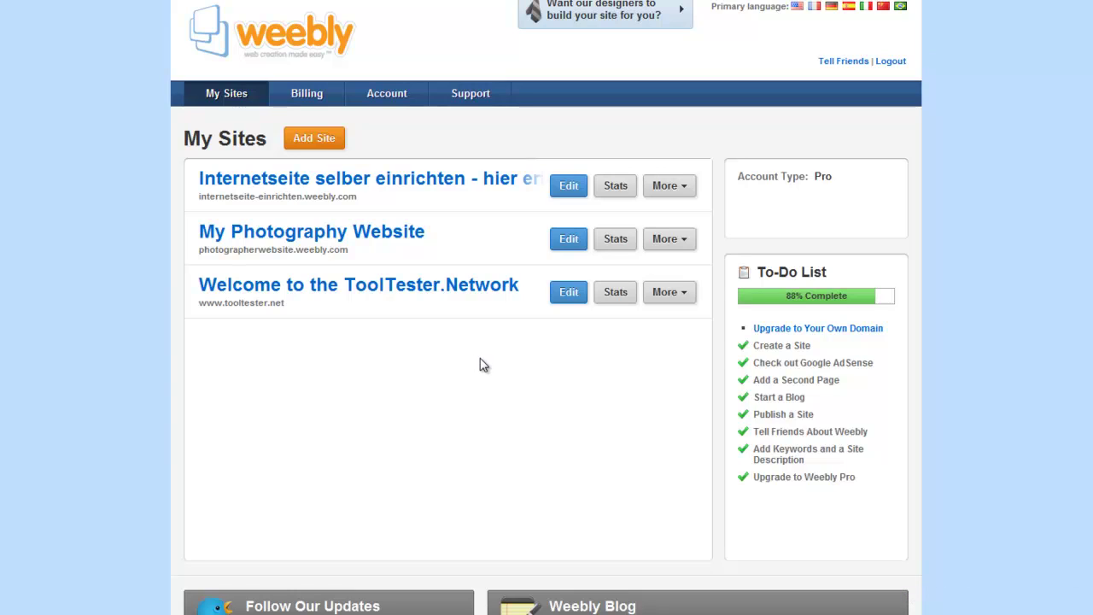
Open My Photography Website in the editor and look through the Multimedia elements.
{"action": "left_click", "coordinate": [569, 242]}
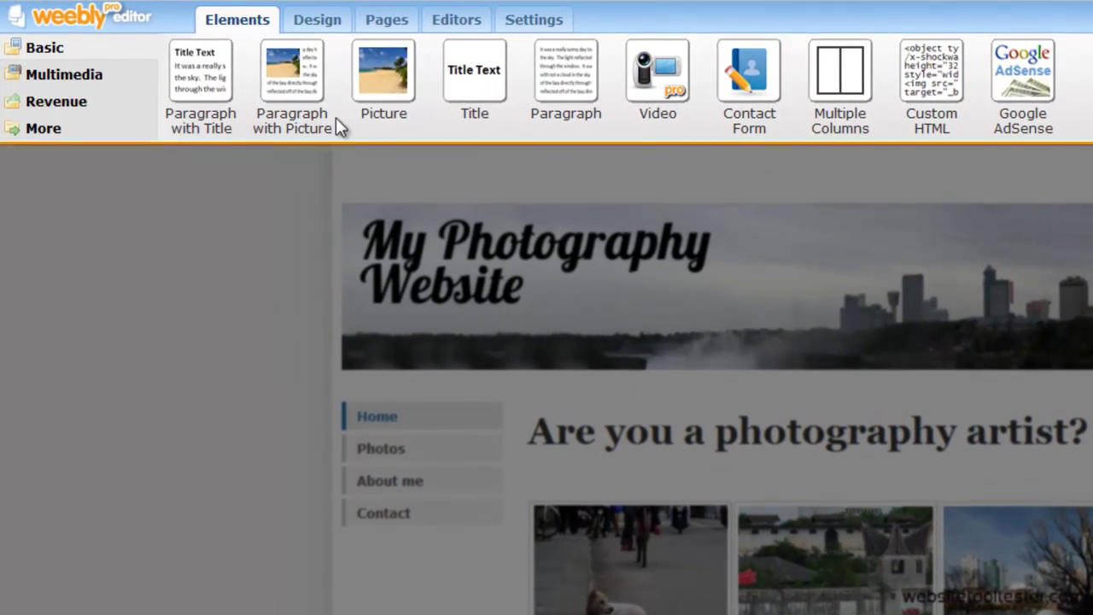
{"action": "left_click", "coordinate": [132, 80]}
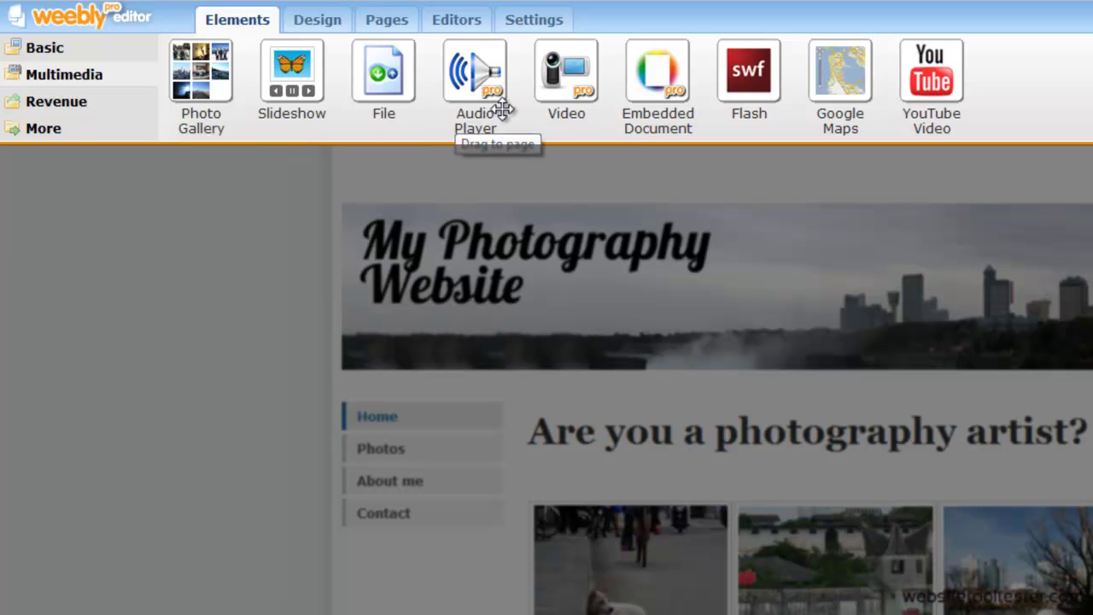
{"action": "mouse_move", "coordinate": [329, 259]}
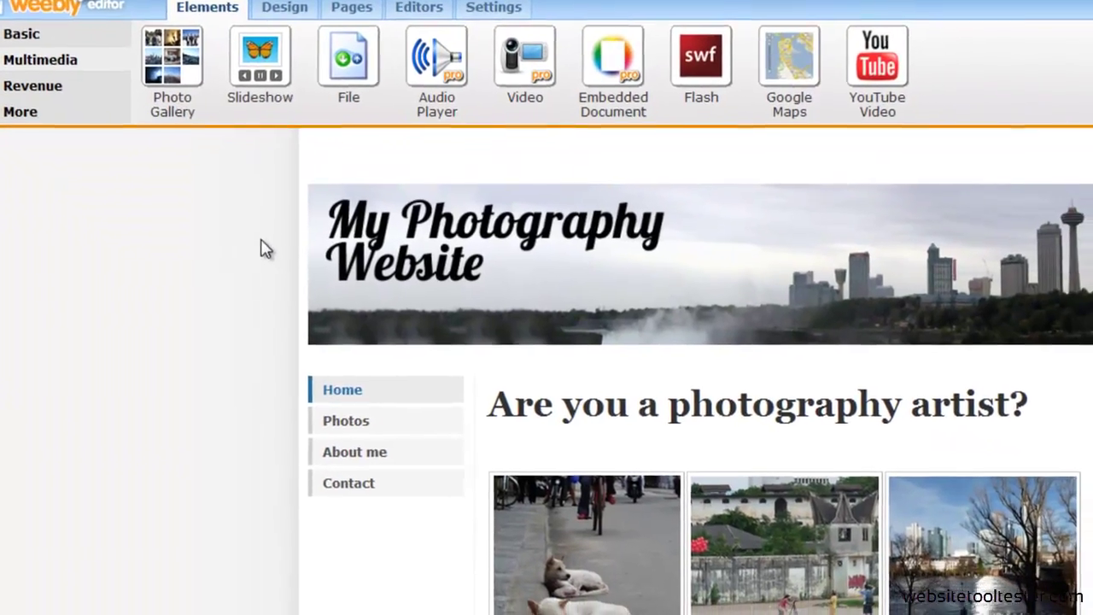
Replace the word "work" with "photos" in the paragraph below the "See my photography portfolio online!" heading.
{"action": "scroll", "coordinate": [547, 385], "scroll_direction": "down", "scroll_amount": 2}
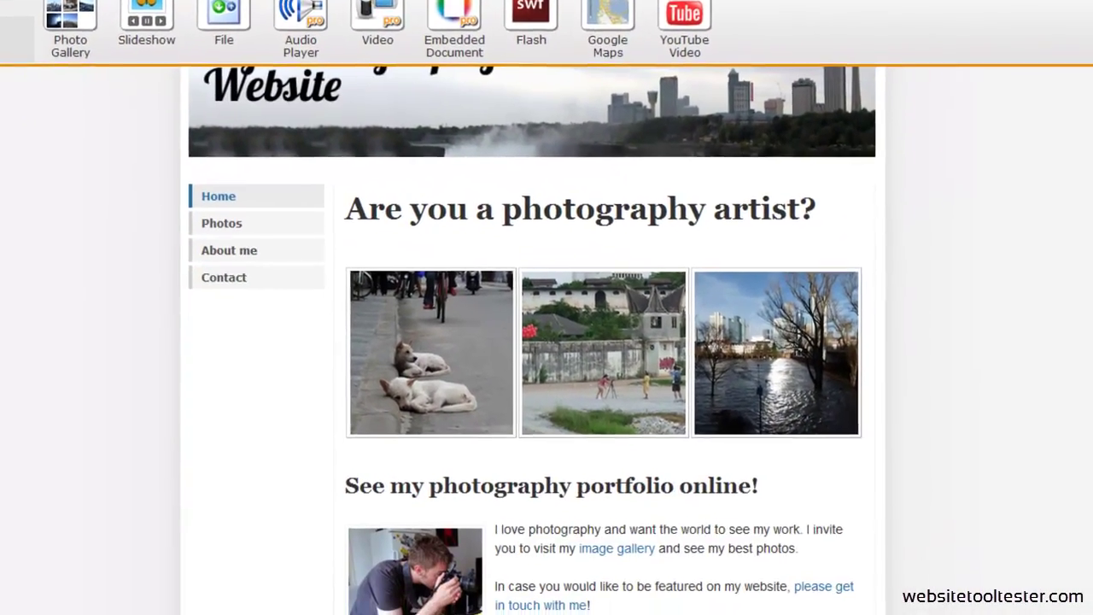
{"action": "left_click", "coordinate": [542, 526]}
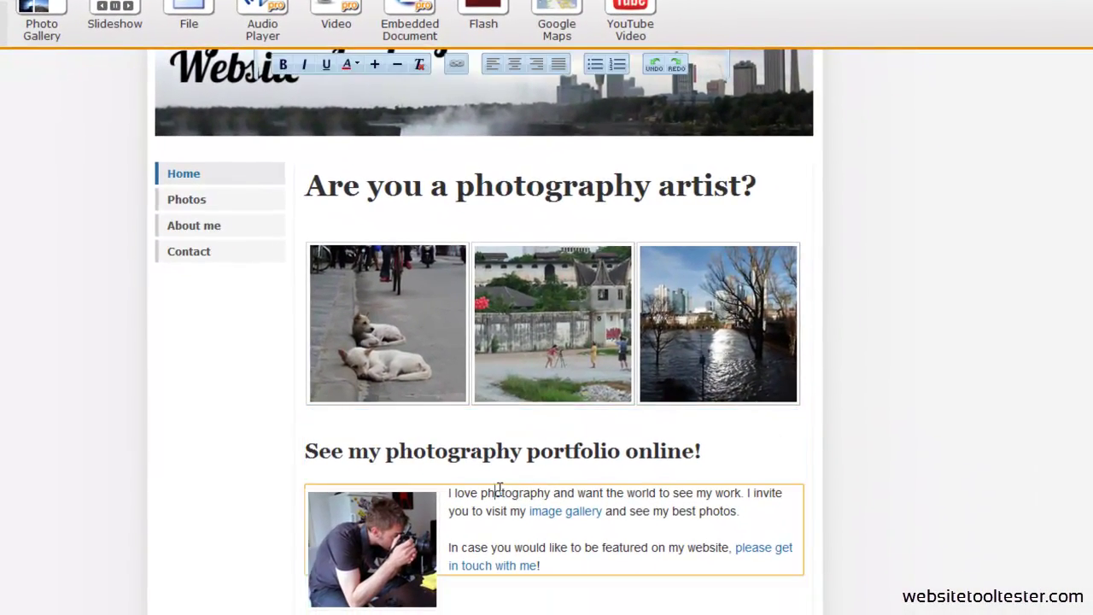
{"action": "double_click", "coordinate": [728, 493]}
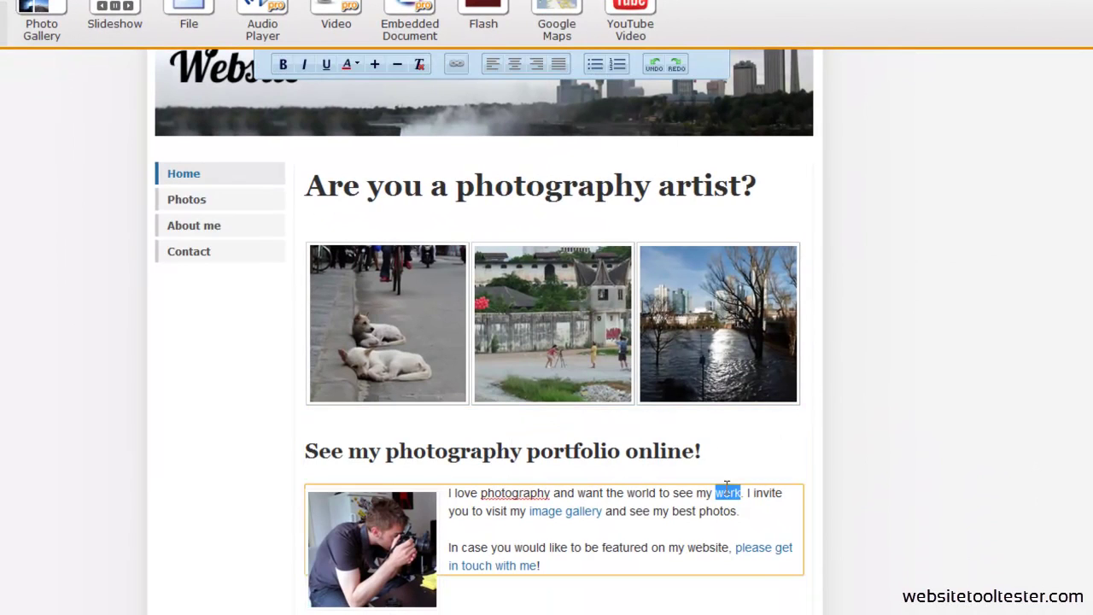
{"action": "type", "text": "photos"}
{"action": "left_click", "coordinate": [890, 517]}
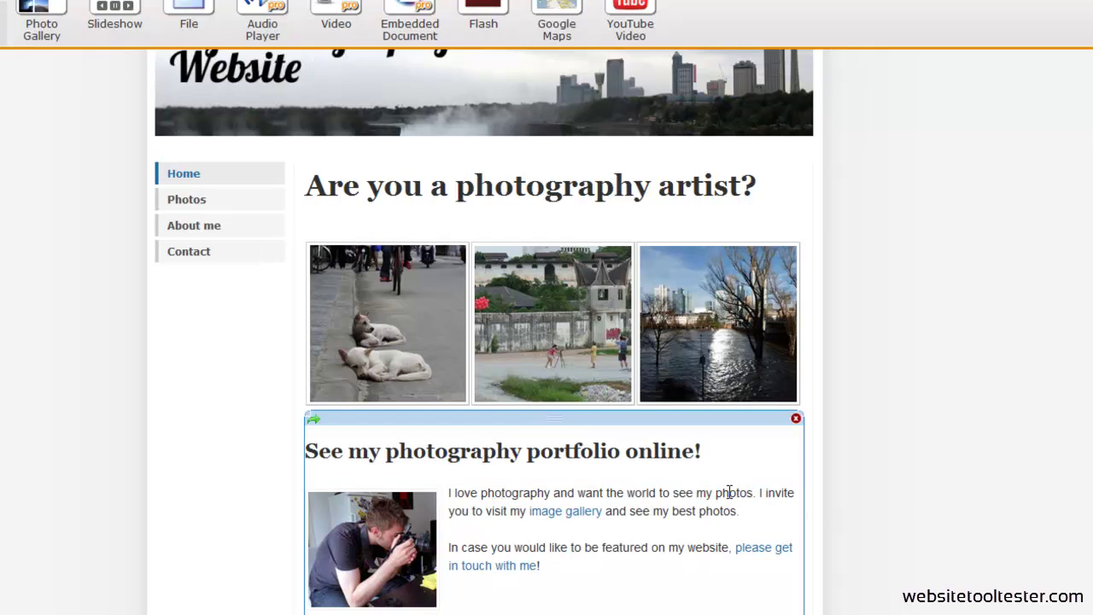
Try bold and italic formatting on the word "photos" in the portfolio paragraph.
{"action": "double_click", "coordinate": [728, 493]}
{"action": "left_click", "coordinate": [284, 67]}
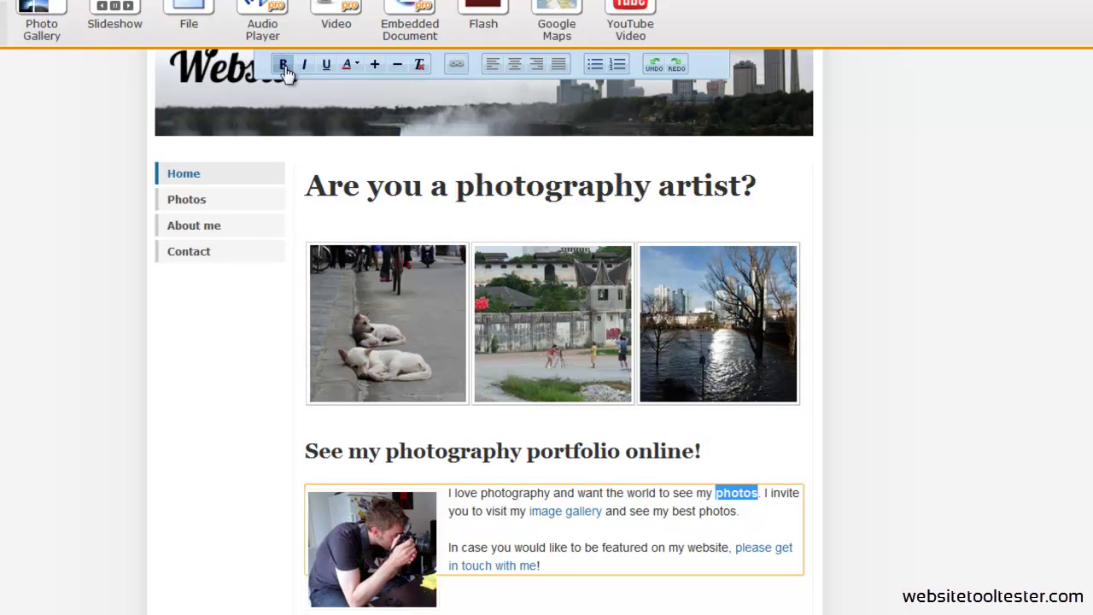
{"action": "left_click", "coordinate": [284, 67]}
{"action": "left_click", "coordinate": [305, 67]}
{"action": "left_click", "coordinate": [304, 69]}
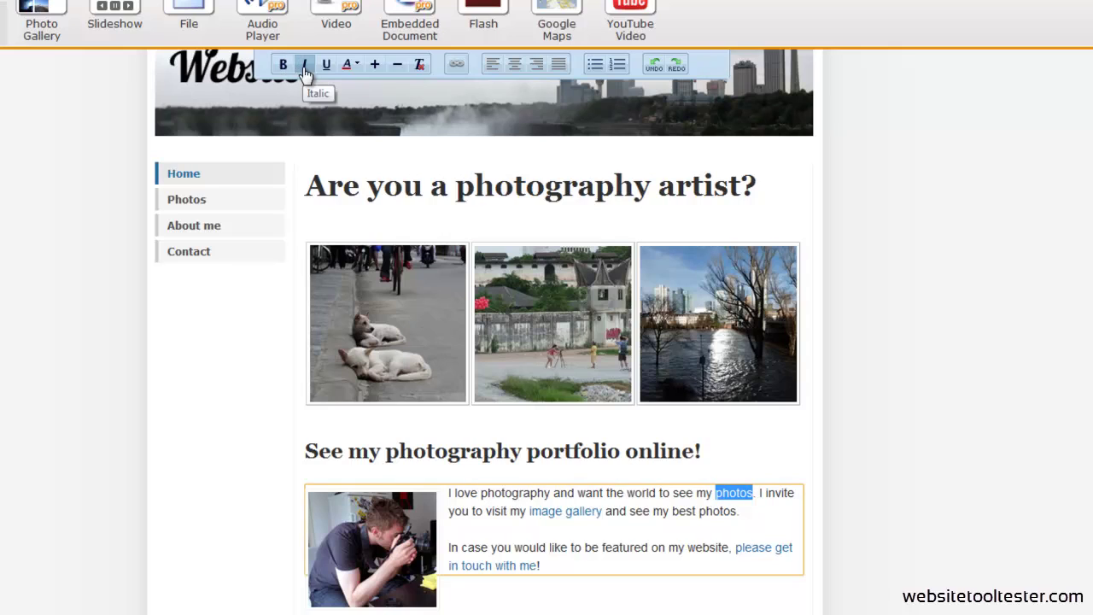
{"action": "left_click", "coordinate": [275, 505]}
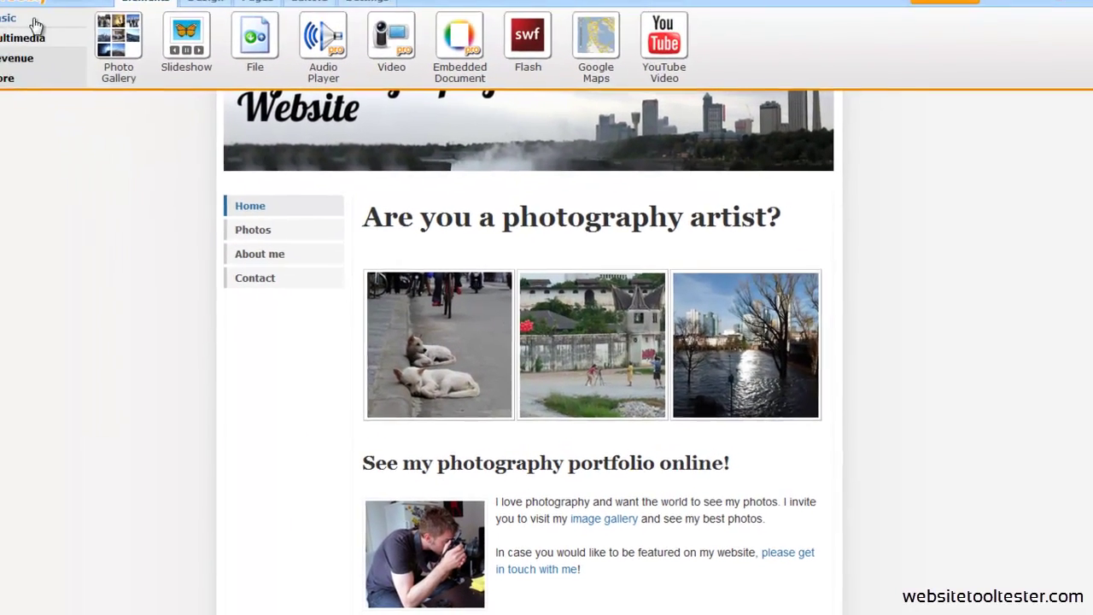
Delete the three-photo gallery below the "Are you a photography artist?" heading.
{"action": "left_click", "coordinate": [0, 0]}
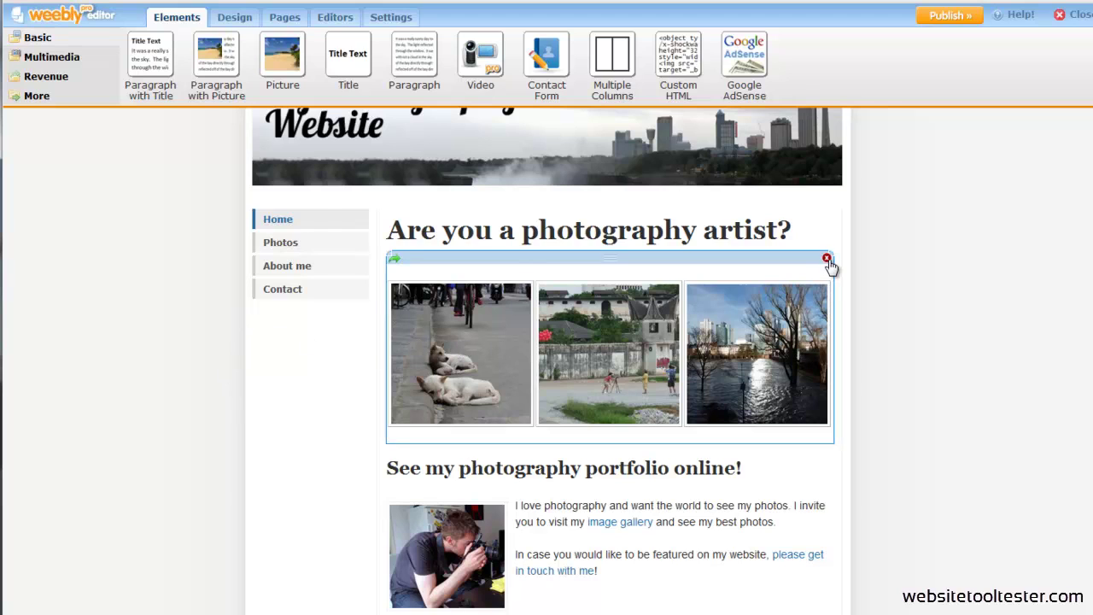
{"action": "left_click", "coordinate": [827, 259]}
{"action": "left_click", "coordinate": [526, 393]}
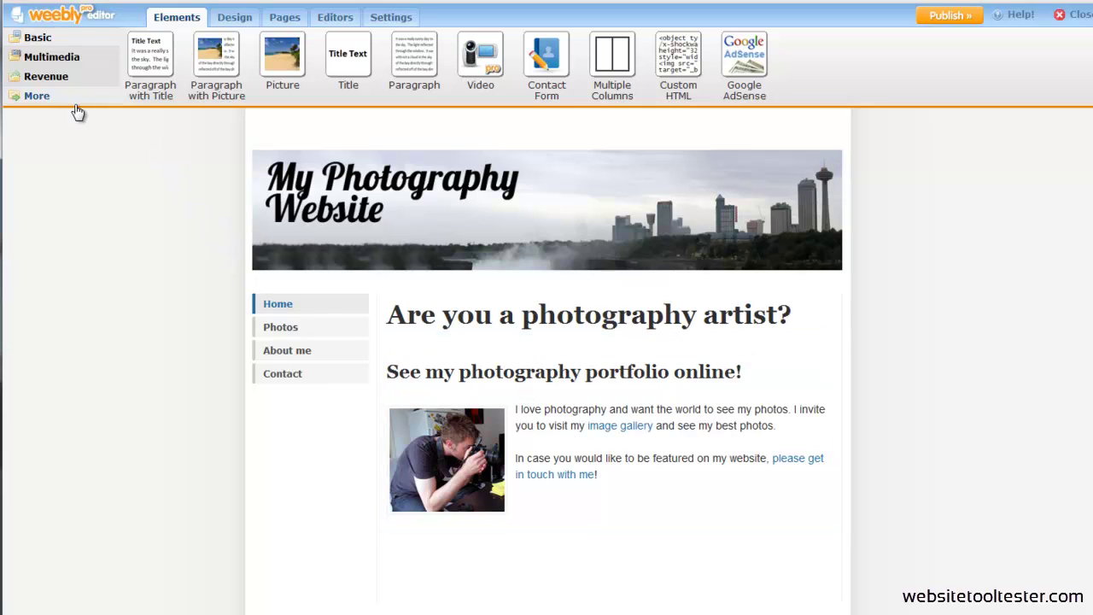
Add a Photo Gallery below the "Are you a photography artist?" heading and upload the images dogs, KL and Main into it.
{"action": "left_click", "coordinate": [61, 60]}
{"action": "left_click_drag", "start_coordinate": [151, 58], "coordinate": [484, 394]}
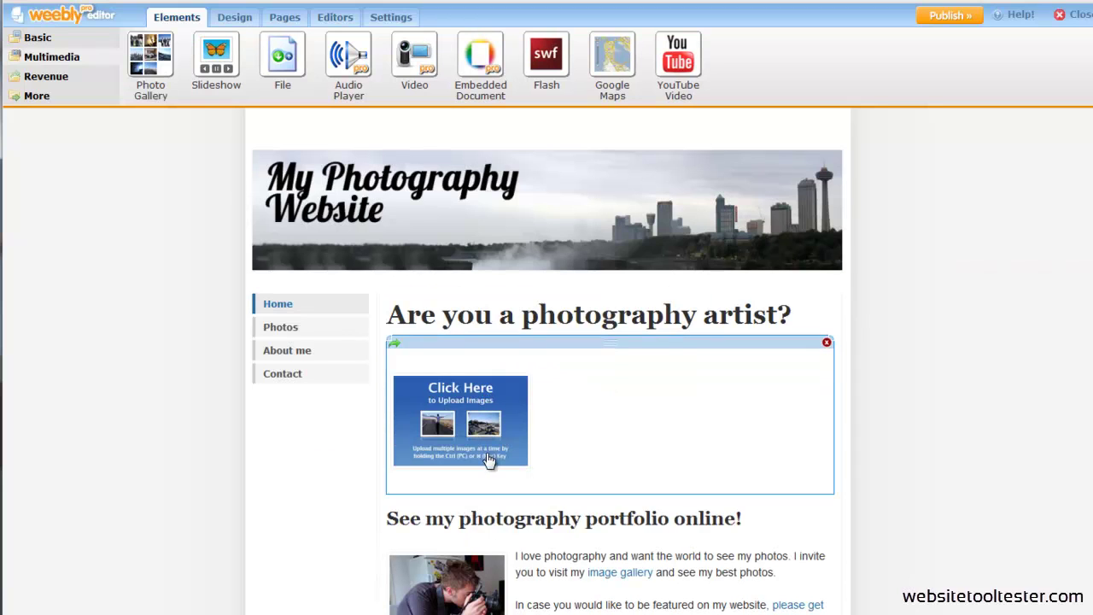
{"action": "left_click", "coordinate": [468, 425]}
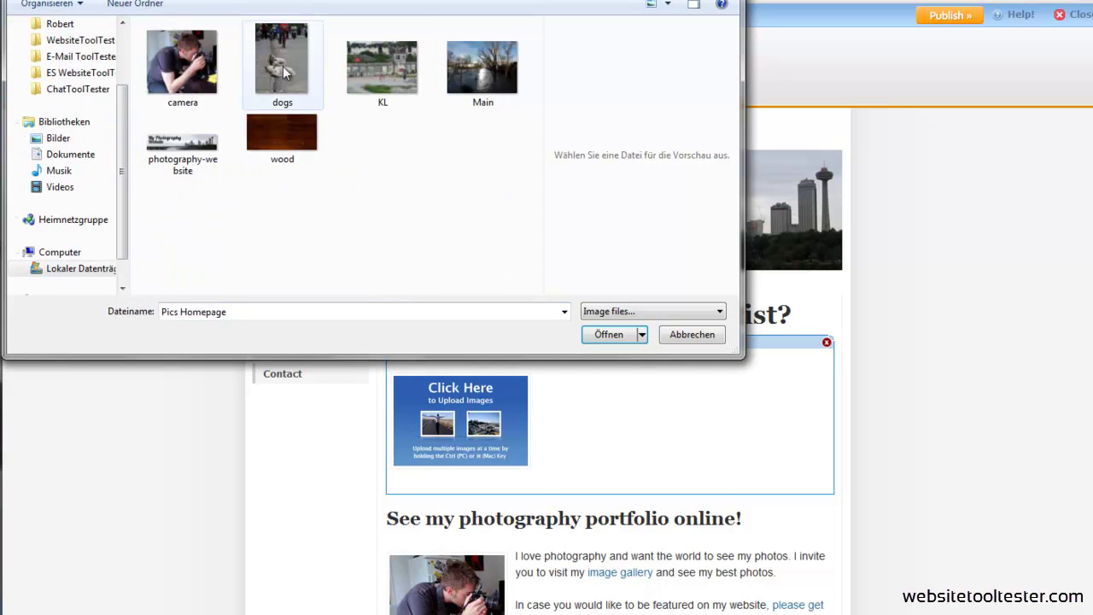
{"action": "left_click", "coordinate": [286, 74]}
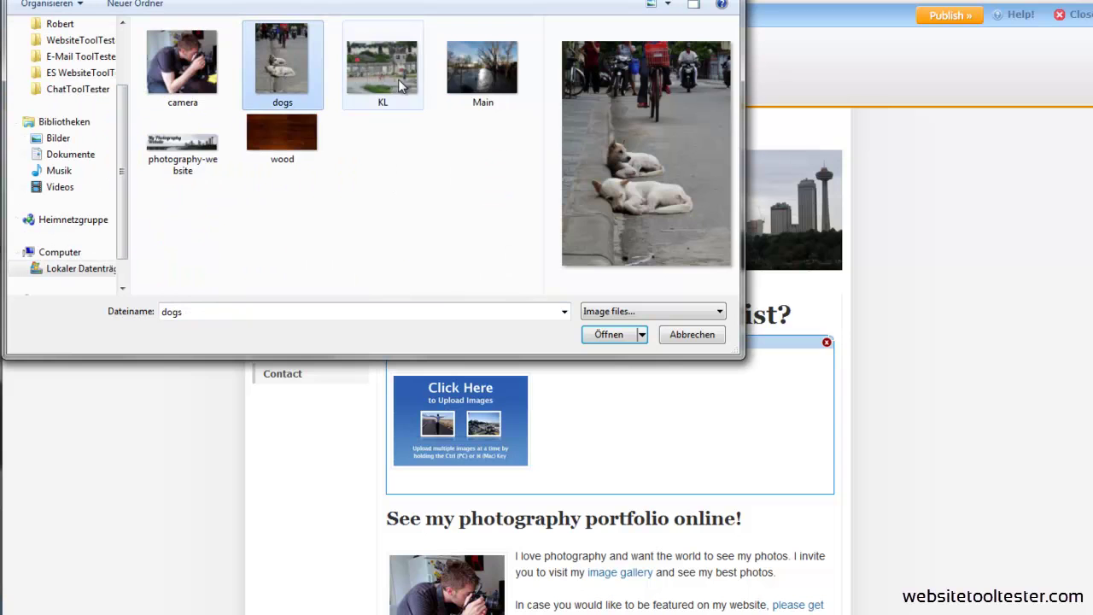
{"action": "left_click", "coordinate": [469, 74], "text": "shift"}
{"action": "left_click", "coordinate": [633, 340]}
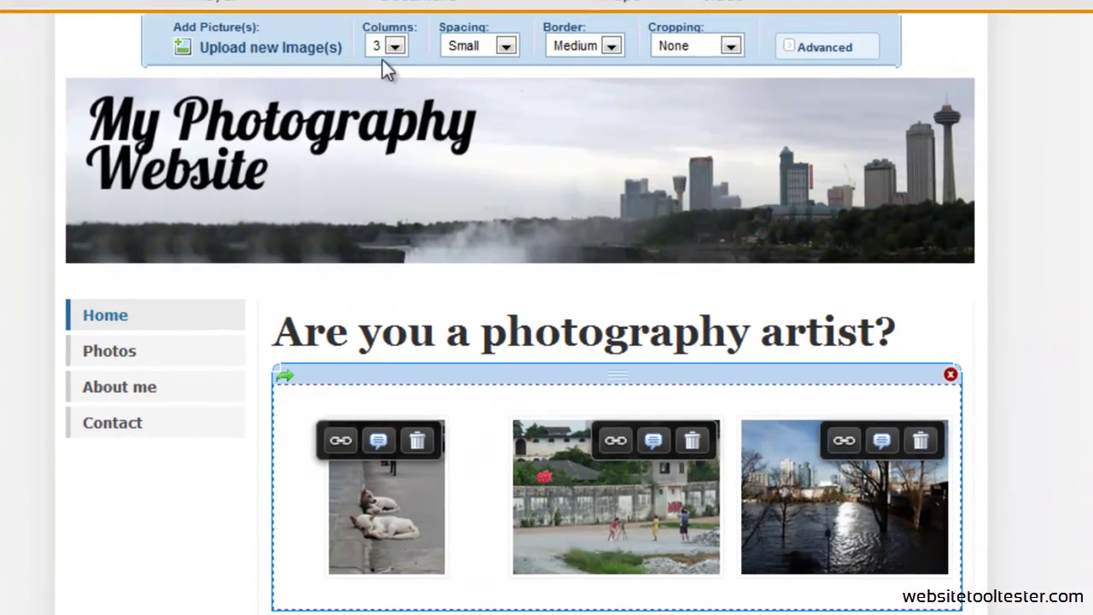
Set the photo gallery's cropping to Square and check its column and advanced spacing options.
{"action": "left_click", "coordinate": [396, 48]}
{"action": "left_click", "coordinate": [396, 48]}
{"action": "left_click", "coordinate": [730, 46]}
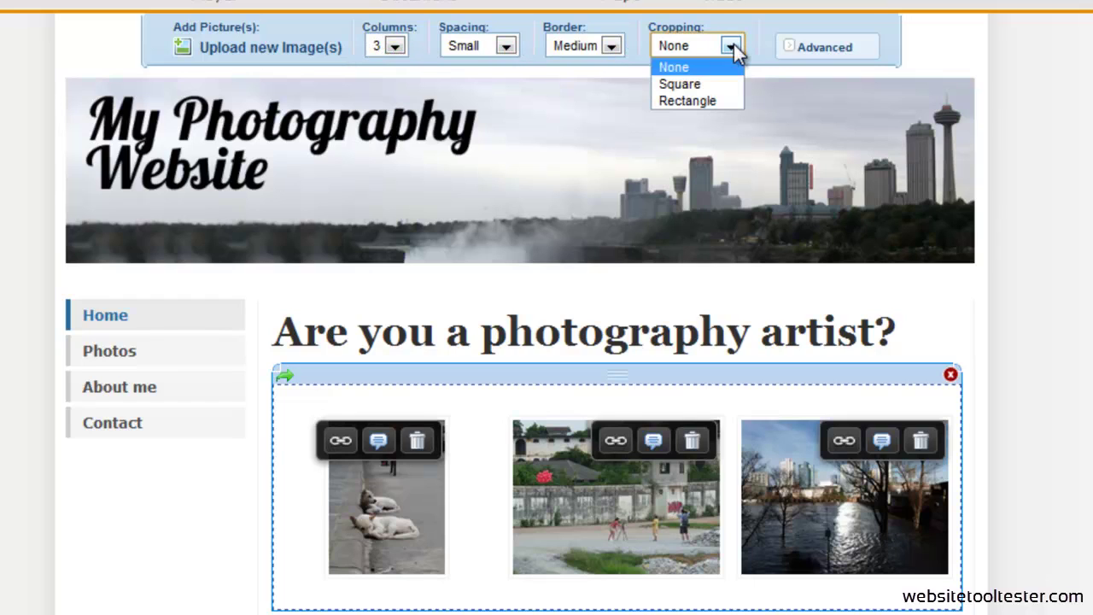
{"action": "left_click", "coordinate": [719, 86]}
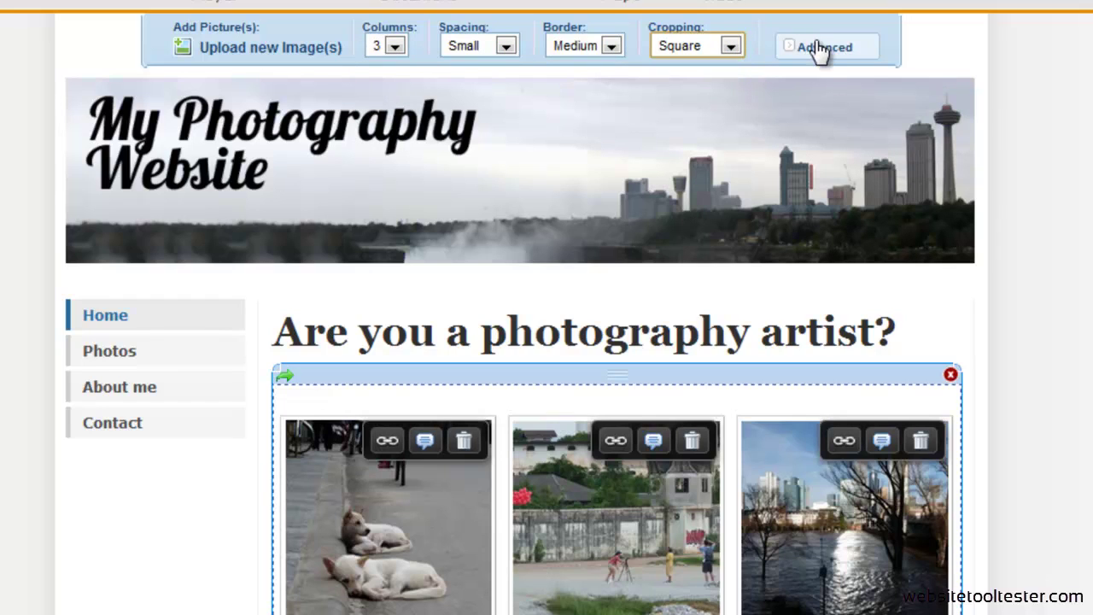
{"action": "left_click", "coordinate": [819, 48]}
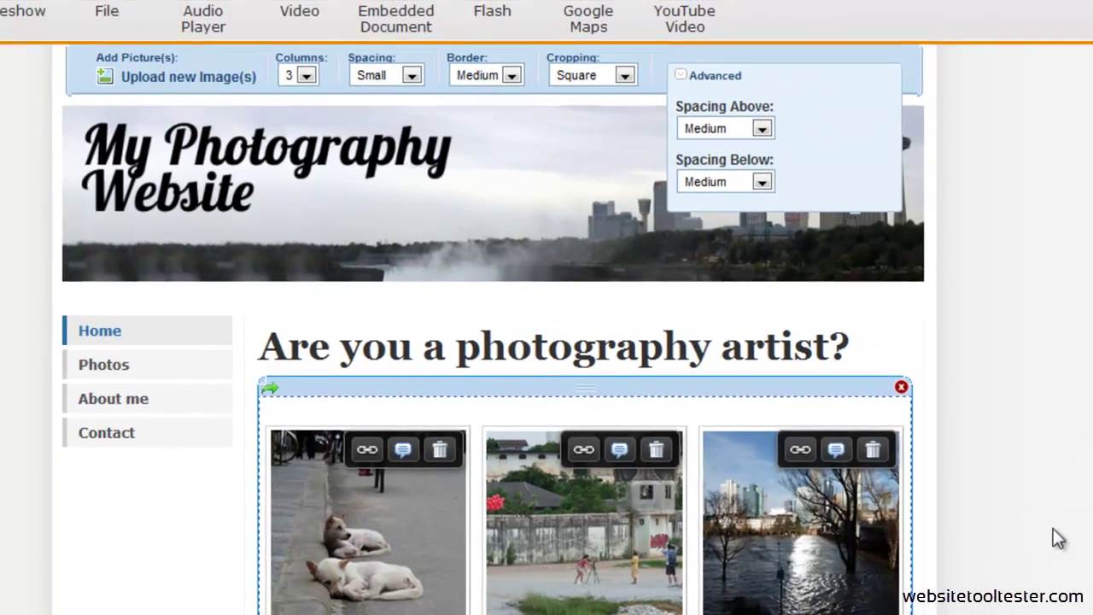
{"action": "left_click", "coordinate": [1089, 531]}
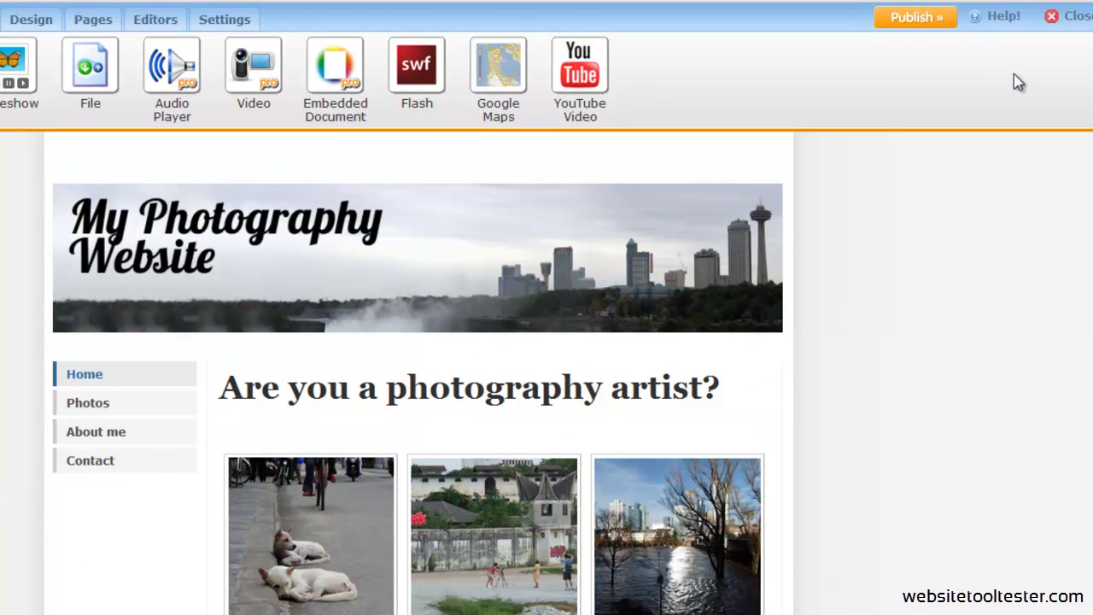
Publish the website and check the enlarged view of the dogs photo on the live page.
{"action": "left_click", "coordinate": [924, 20]}
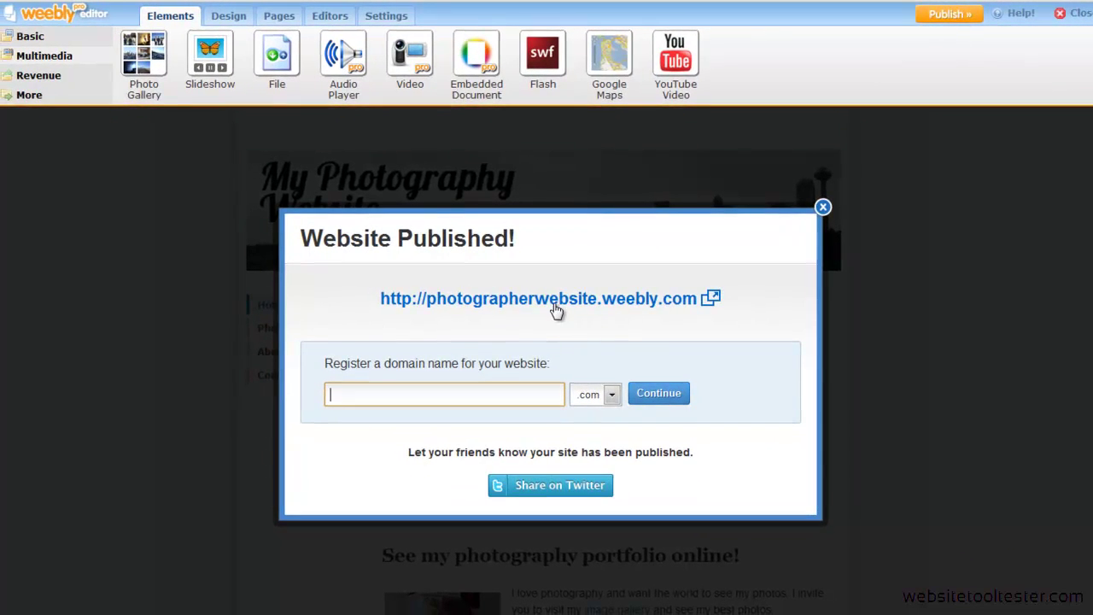
{"action": "left_click", "coordinate": [556, 312]}
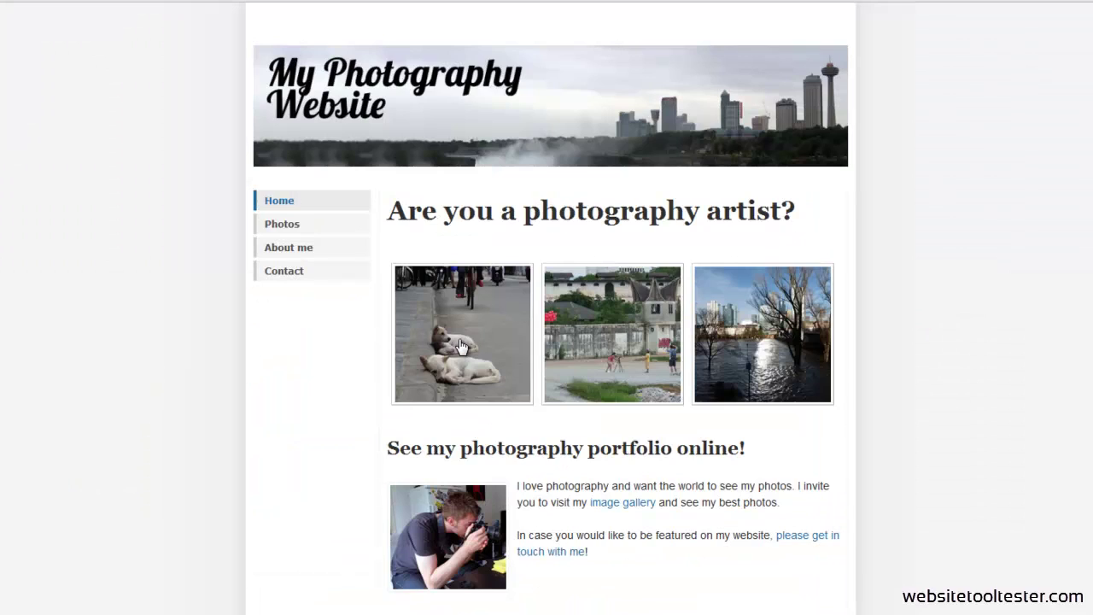
{"action": "left_click", "coordinate": [461, 346]}
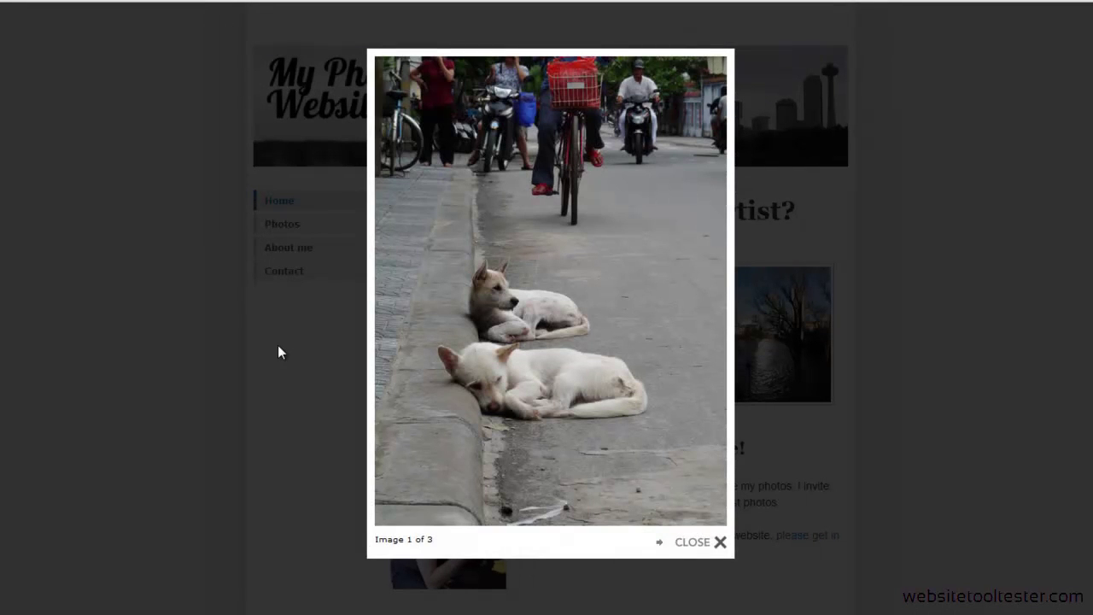
{"action": "left_click", "coordinate": [279, 346]}
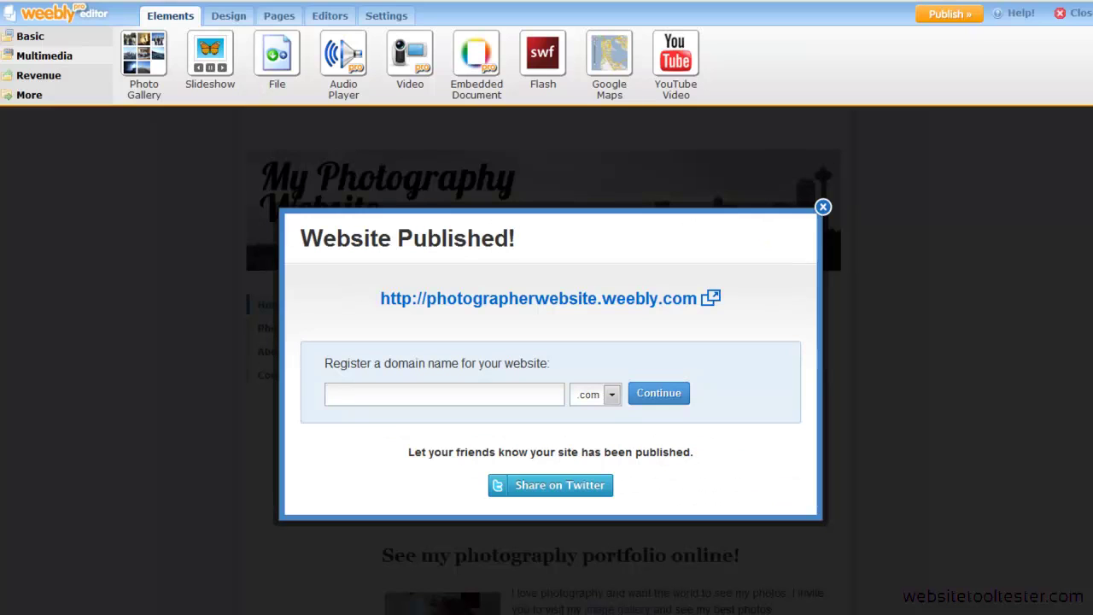
{"action": "left_click", "coordinate": [826, 207]}
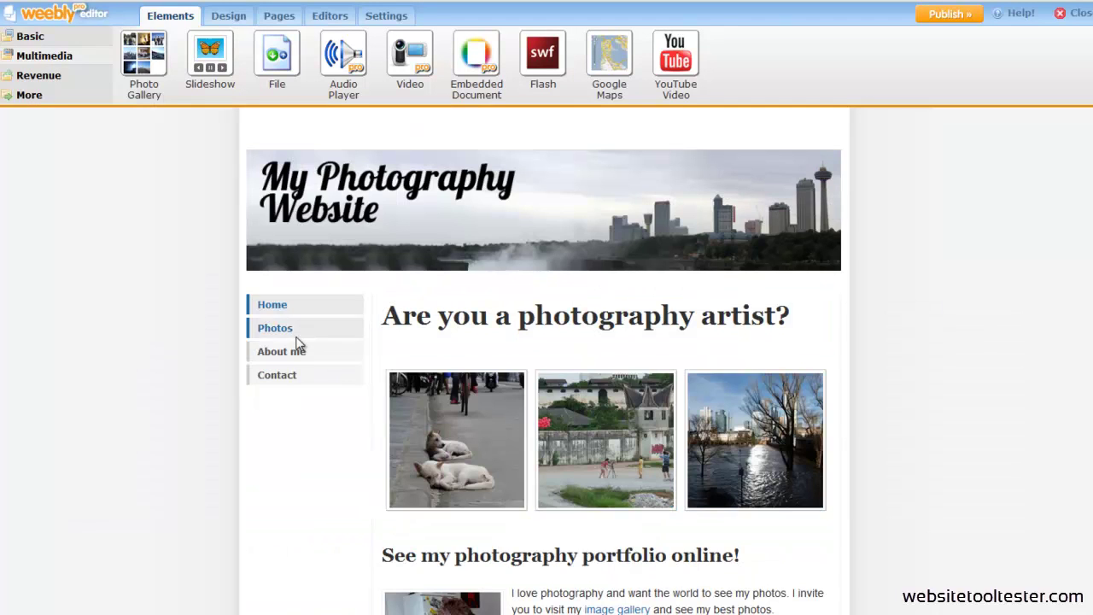
Open the Contact page and add a Contact Form to it.
{"action": "left_click", "coordinate": [288, 374]}
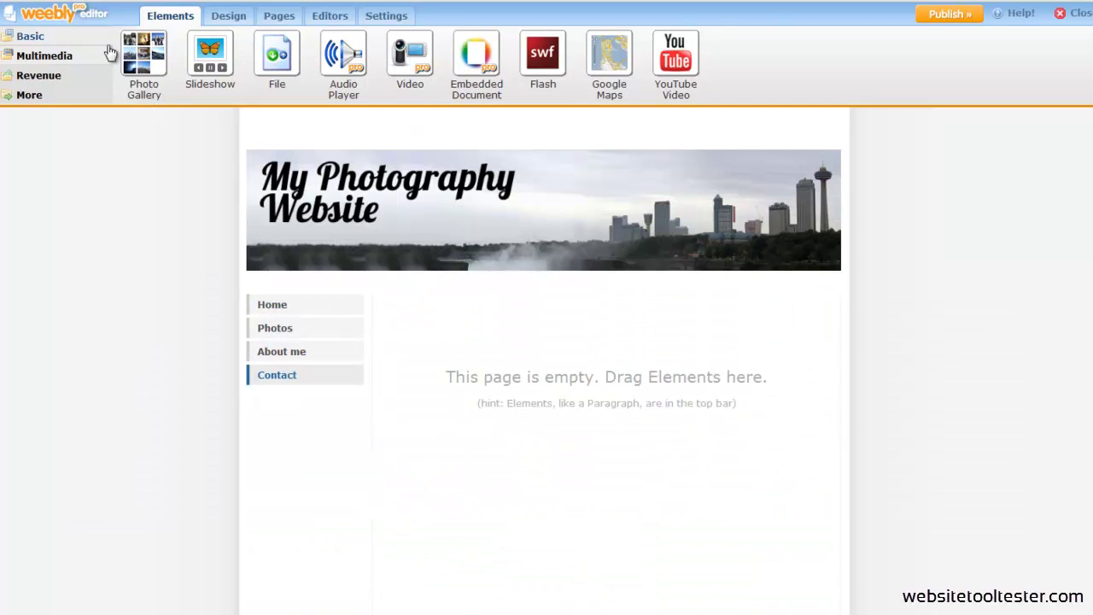
{"action": "left_click", "coordinate": [30, 36]}
{"action": "left_click_drag", "start_coordinate": [547, 66], "coordinate": [554, 373]}
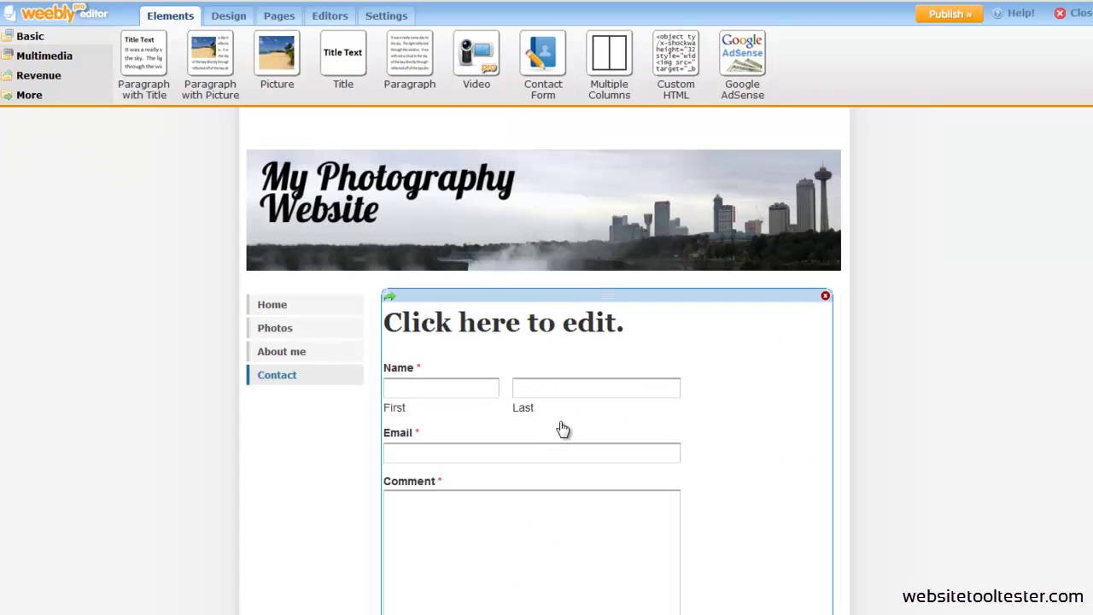
Add an Options Buttons field to the contact form between the Email and Comment fields.
{"action": "scroll", "coordinate": [535, 432], "scroll_direction": "down", "scroll_amount": 1}
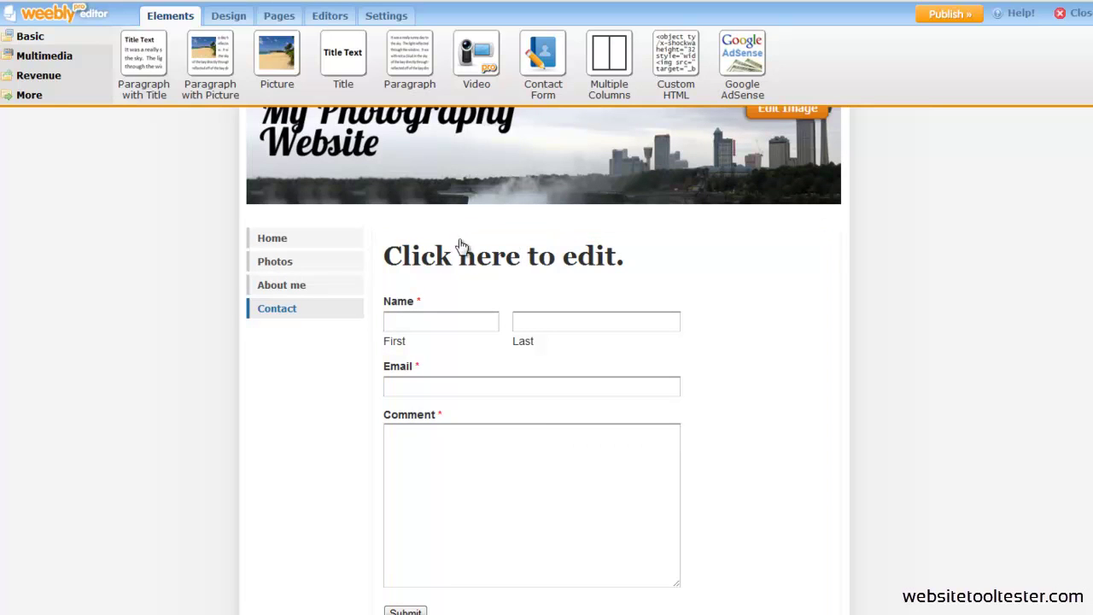
{"action": "left_click", "coordinate": [465, 269]}
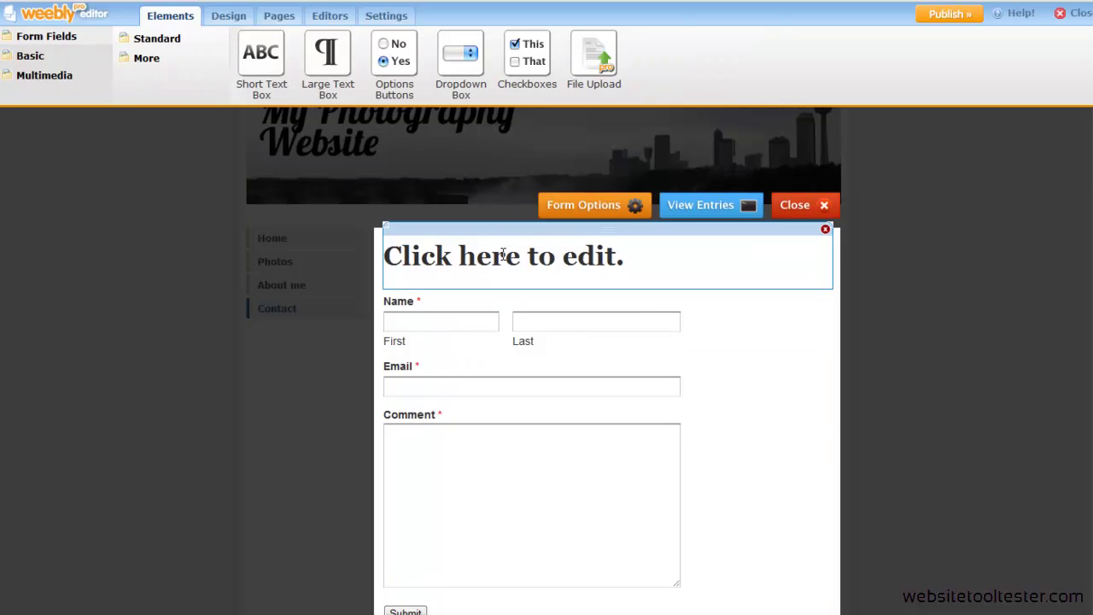
{"action": "left_click_drag", "start_coordinate": [395, 62], "coordinate": [438, 438]}
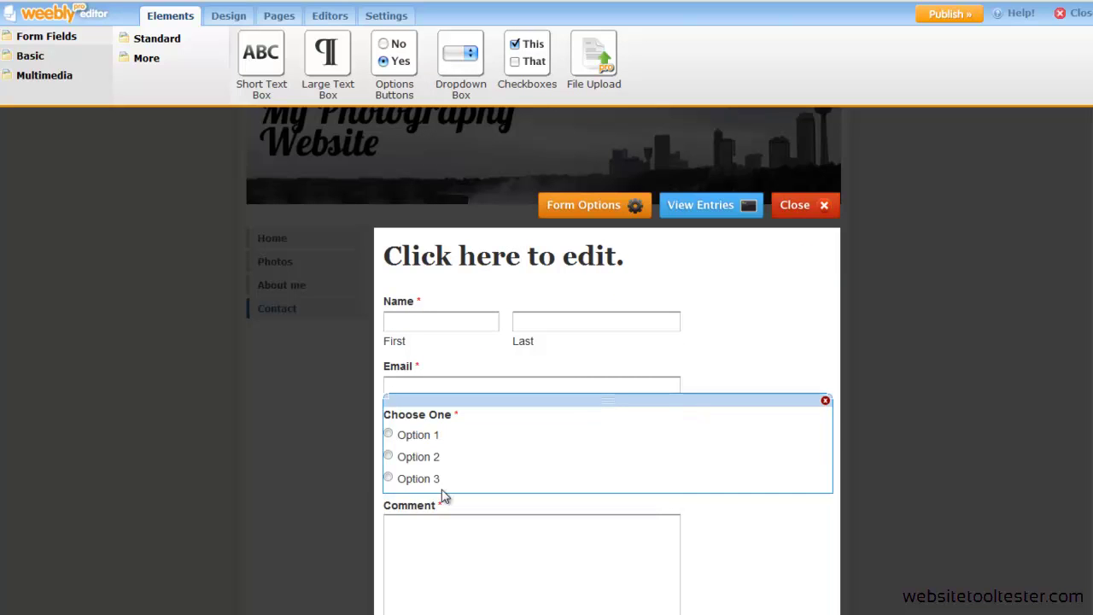
Open the contact form's options and check the email address that receives its submissions.
{"action": "left_click", "coordinate": [632, 214]}
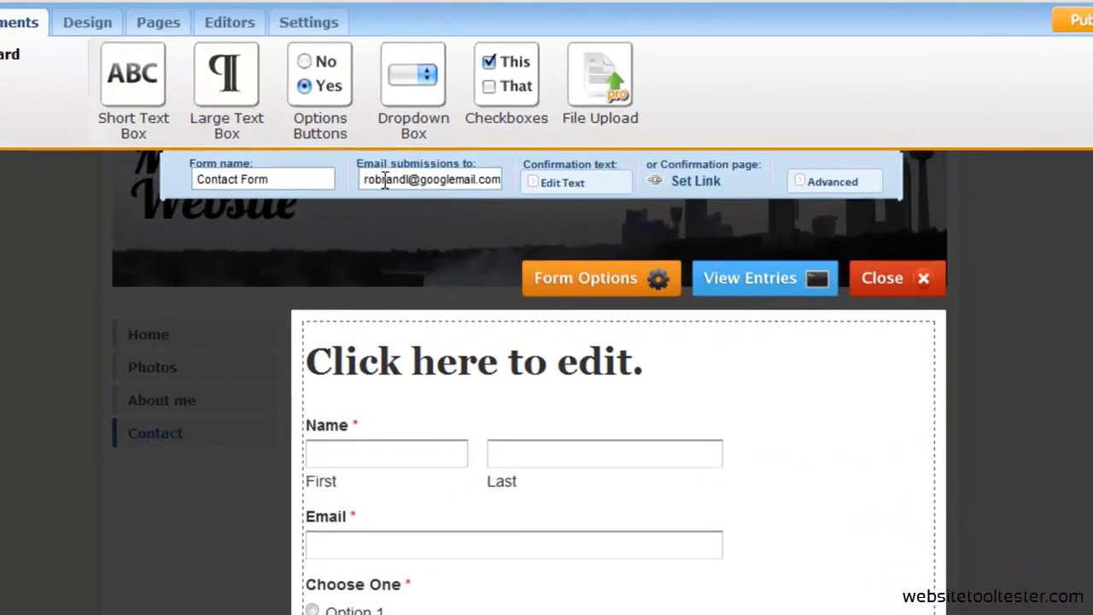
{"action": "left_click_drag", "start_coordinate": [437, 126], "coordinate": [464, 126]}
{"action": "left_click_drag", "start_coordinate": [397, 201], "coordinate": [502, 205]}
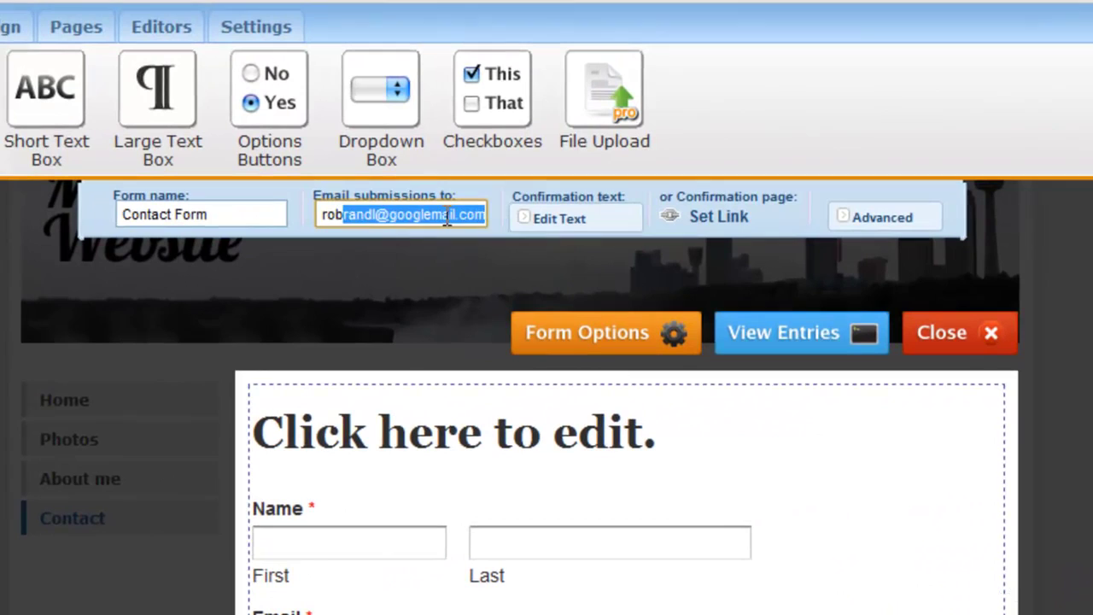
{"action": "left_click", "coordinate": [447, 207]}
Review the contact form's confirmation text, save it, and close the form editor.
{"action": "left_click", "coordinate": [571, 225]}
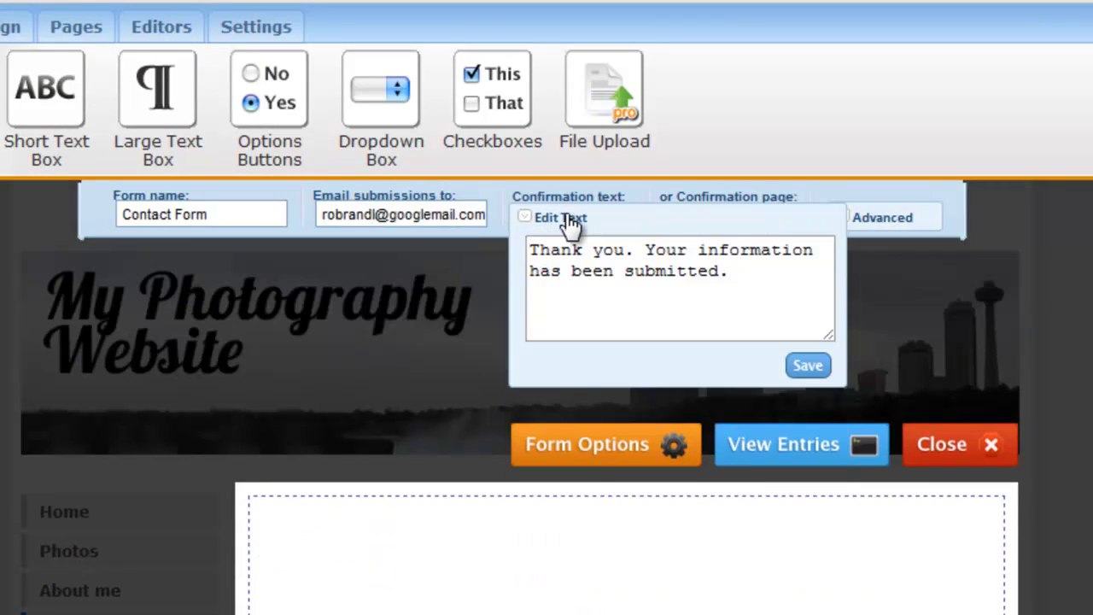
{"action": "left_click_drag", "start_coordinate": [531, 250], "coordinate": [752, 282]}
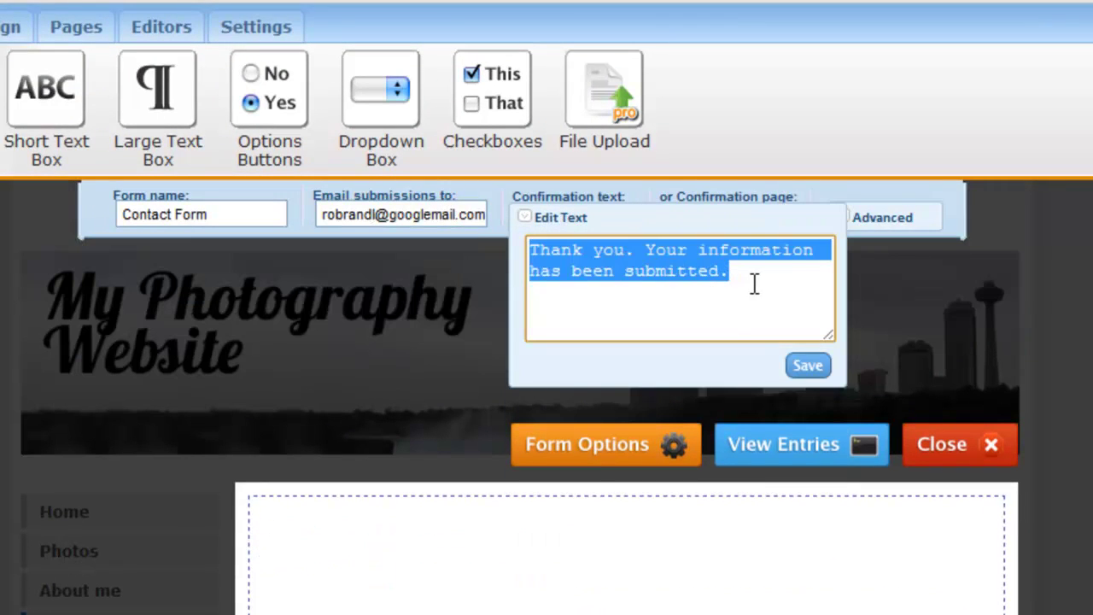
{"action": "left_click", "coordinate": [756, 289]}
{"action": "left_click", "coordinate": [806, 367]}
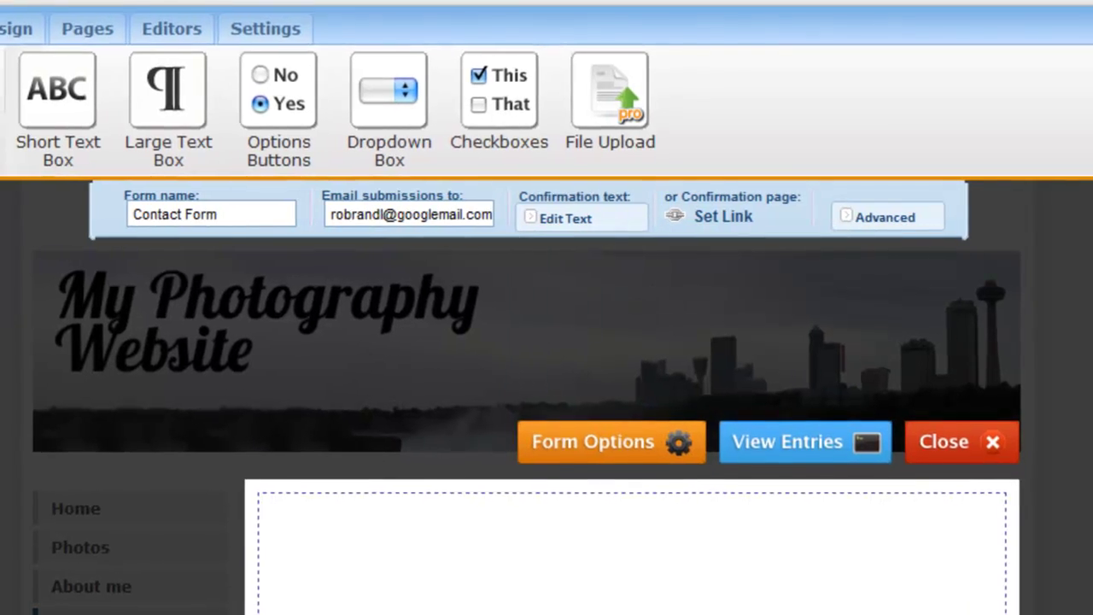
{"action": "left_click", "coordinate": [991, 444]}
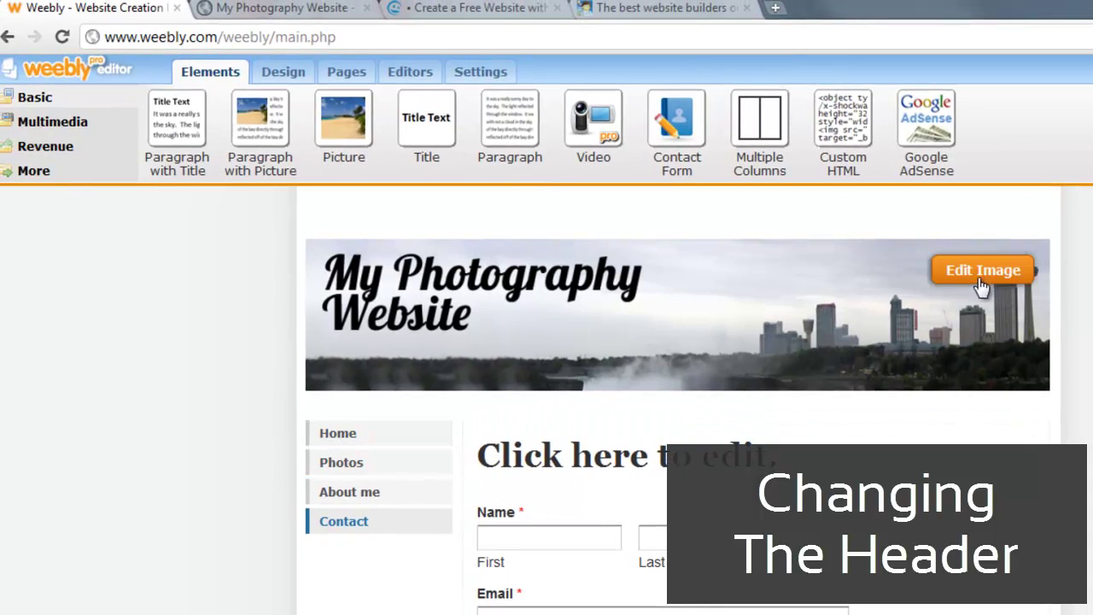
Open the header image for editing and try a slightly lower opacity without applying it.
{"action": "left_click", "coordinate": [982, 272]}
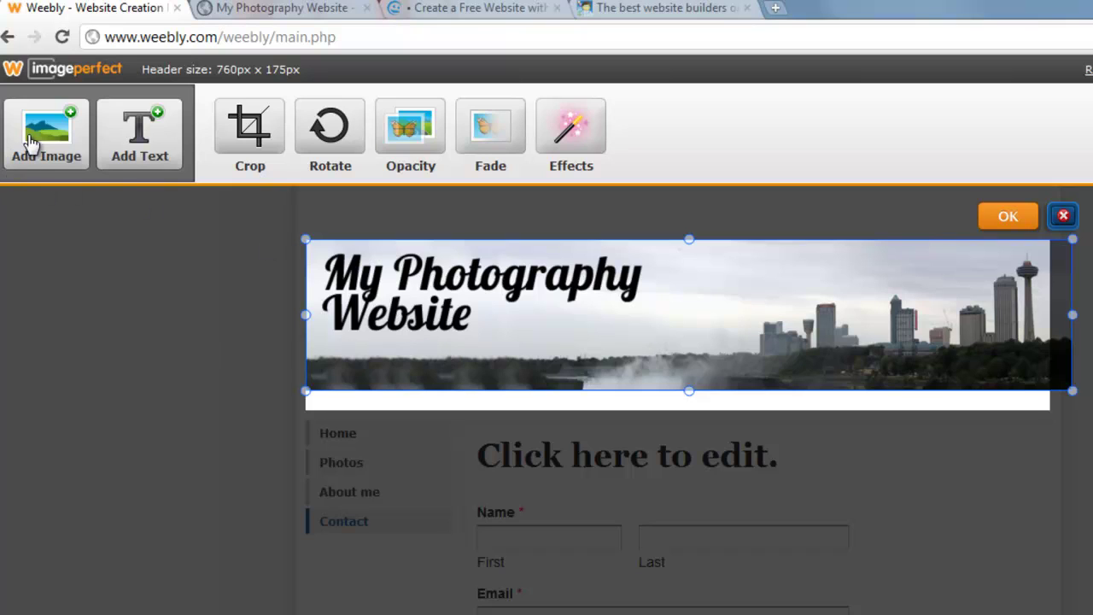
{"action": "left_click", "coordinate": [425, 133]}
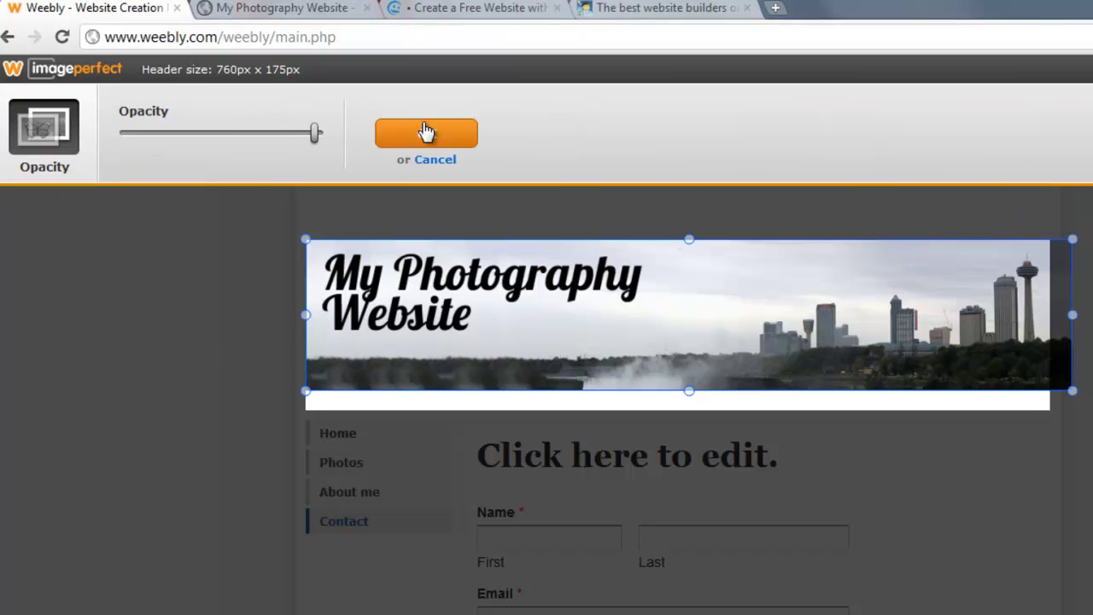
{"action": "left_click_drag", "start_coordinate": [318, 136], "coordinate": [300, 151]}
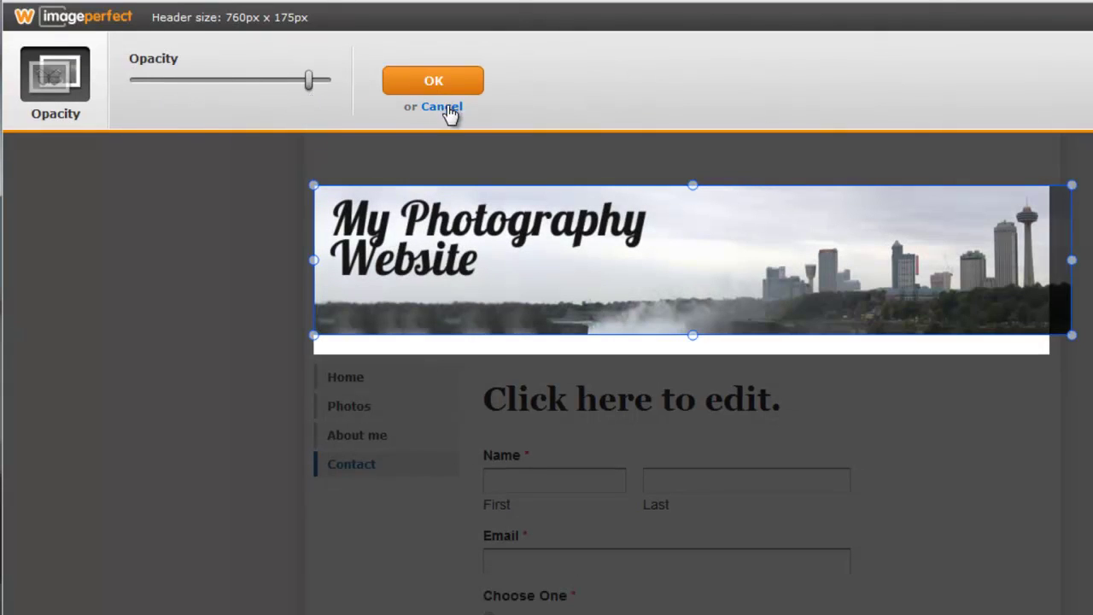
{"action": "left_click", "coordinate": [444, 107]}
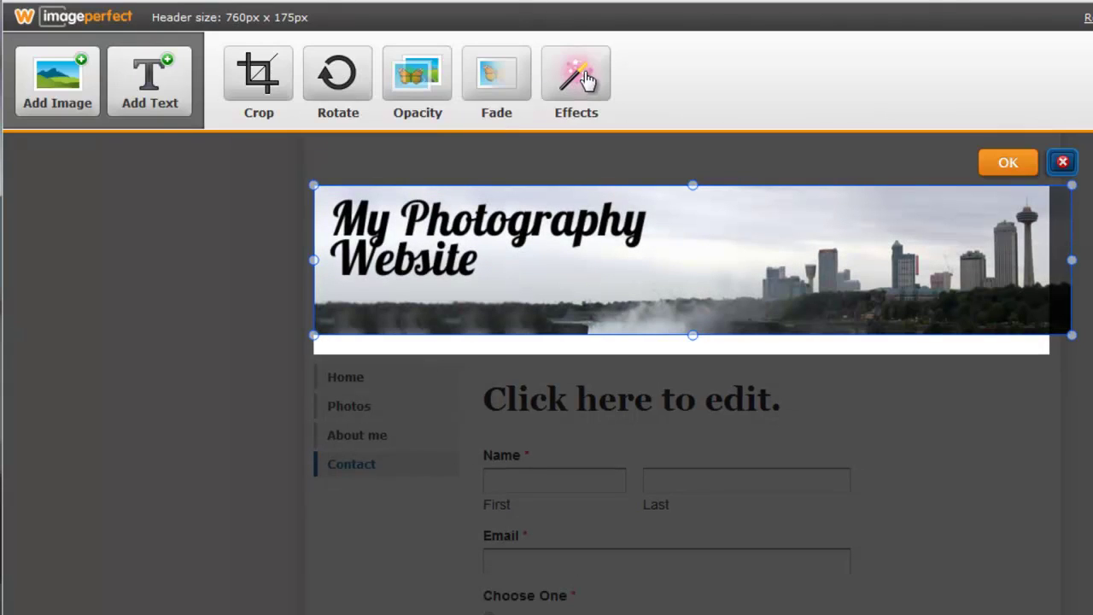
Try the Antique coloring effect on the header image, switch back to Normal, and cancel the effects.
{"action": "left_click", "coordinate": [587, 80]}
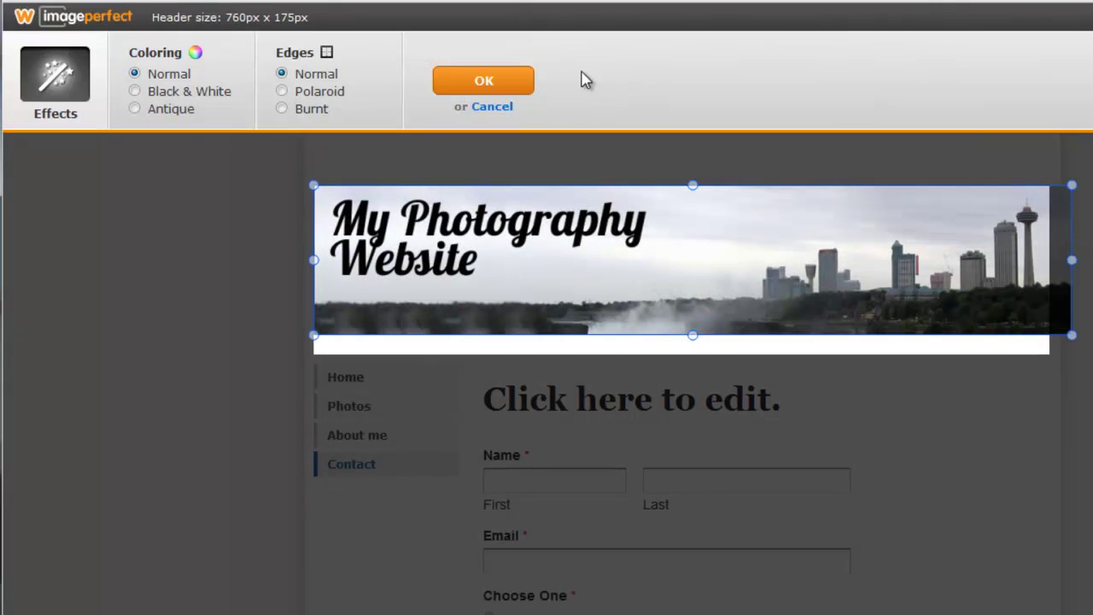
{"action": "left_click", "coordinate": [181, 111]}
{"action": "left_click", "coordinate": [163, 78]}
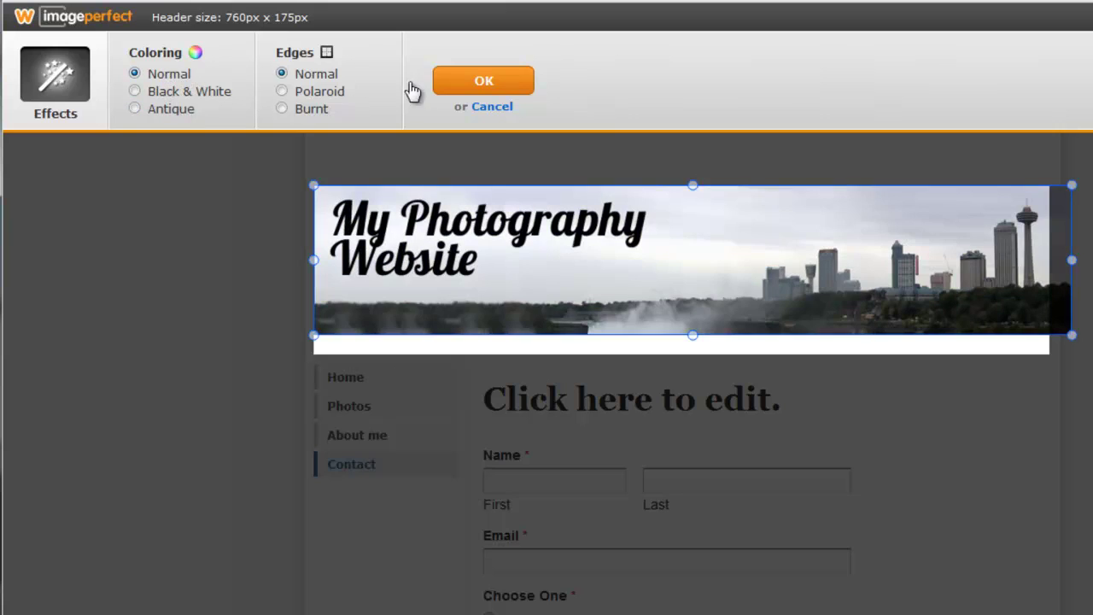
{"action": "left_click", "coordinate": [494, 107]}
Check the Off, Text and Logo display options of the site title above the header.
{"action": "mouse_move", "coordinate": [354, 151]}
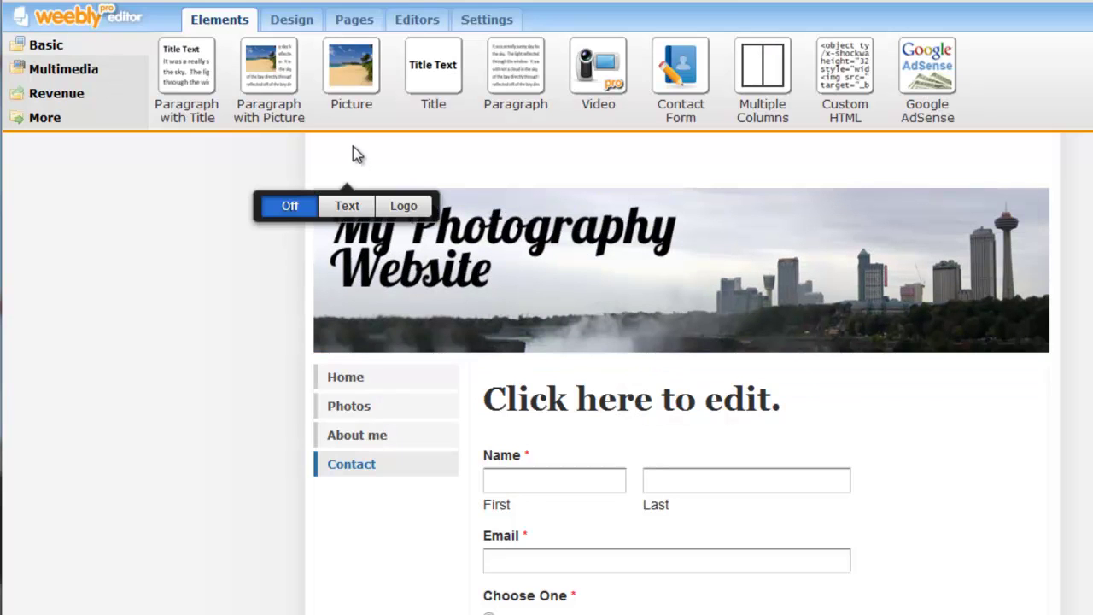
{"action": "left_click", "coordinate": [398, 207]}
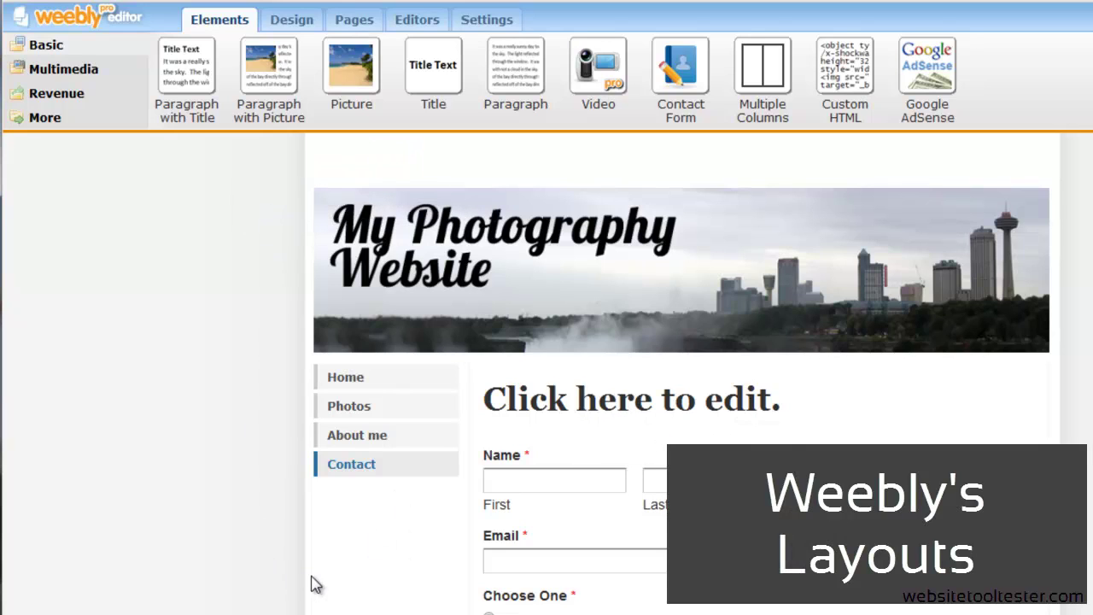
Browse the All Themes gallery of website designs.
{"action": "left_click", "coordinate": [306, 23]}
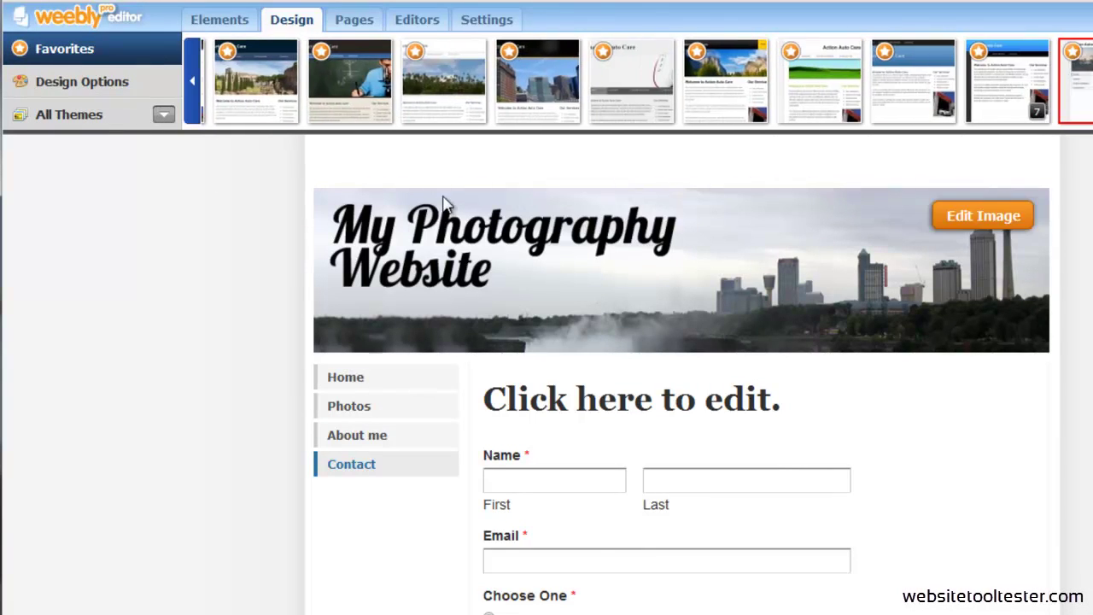
{"action": "left_click", "coordinate": [115, 124]}
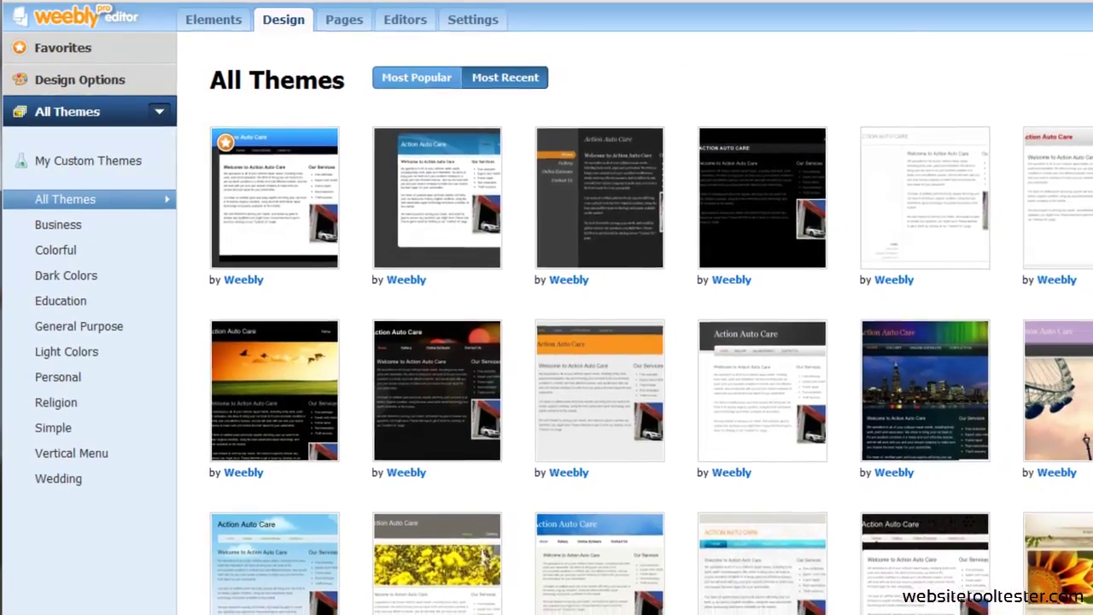
{"action": "scroll", "coordinate": [623, 324], "scroll_direction": "down", "scroll_amount": 5}
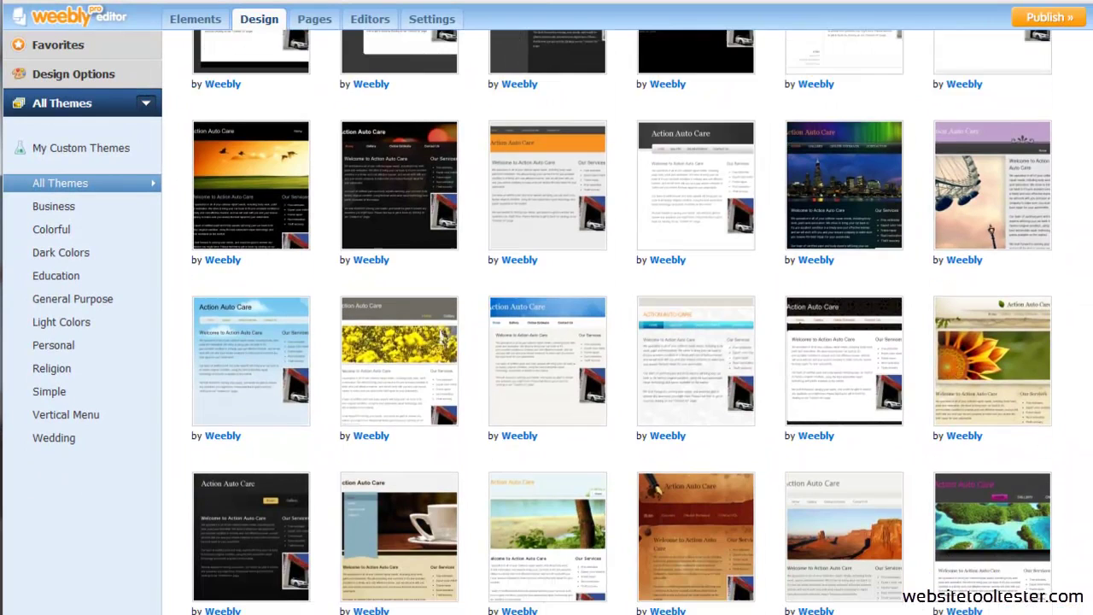
{"action": "scroll", "coordinate": [623, 325], "scroll_direction": "down", "scroll_amount": 1}
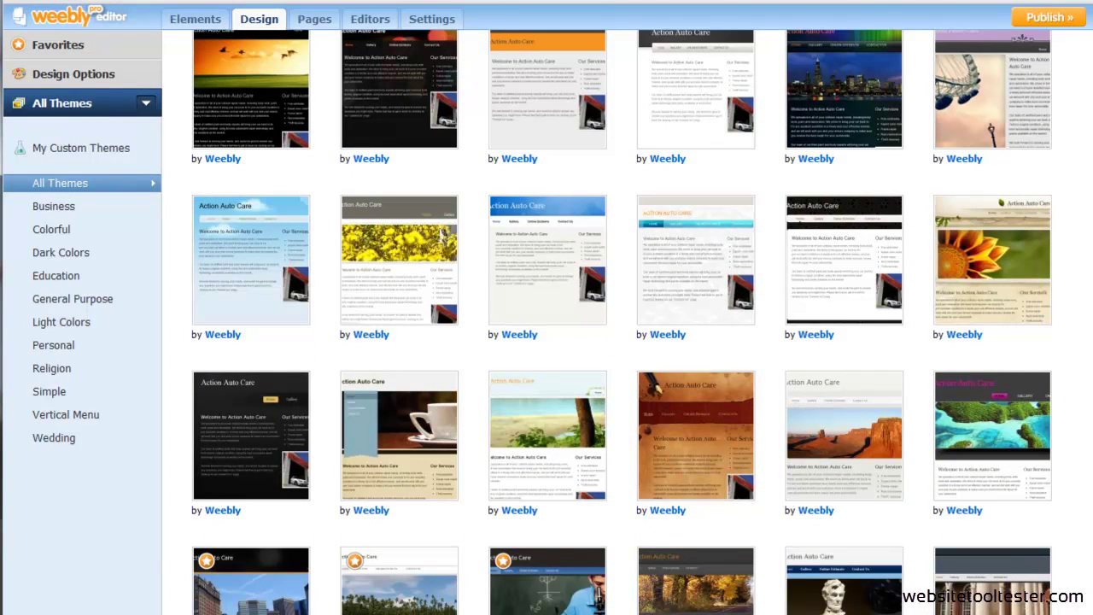
Close the theme gallery, view main-style.css in the HTML/CSS theme editor, and leave without saving.
{"action": "left_click", "coordinate": [114, 103]}
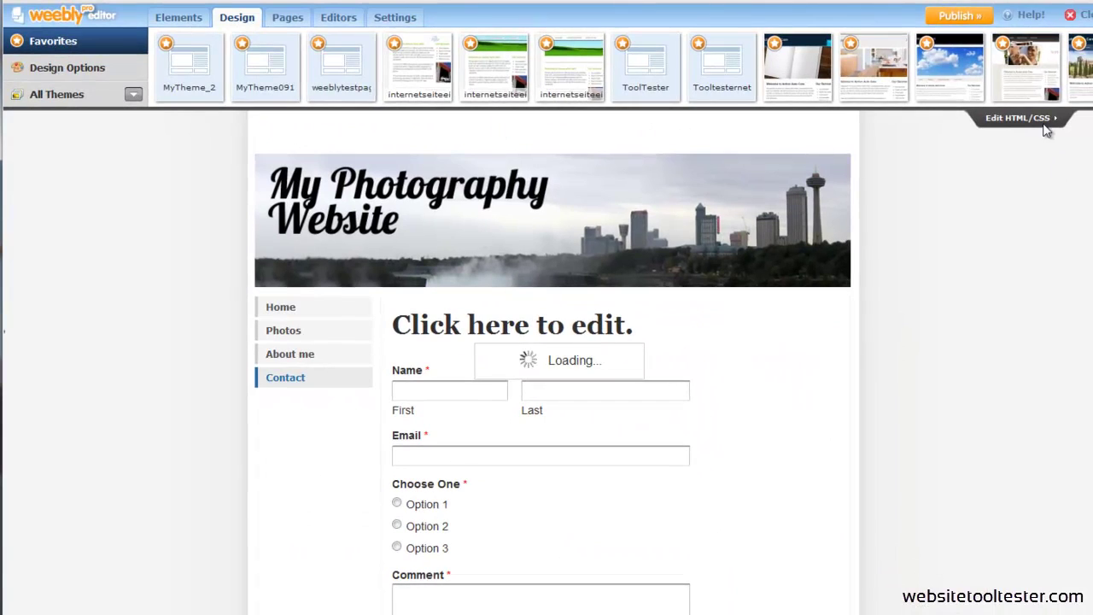
{"action": "left_click", "coordinate": [1044, 121]}
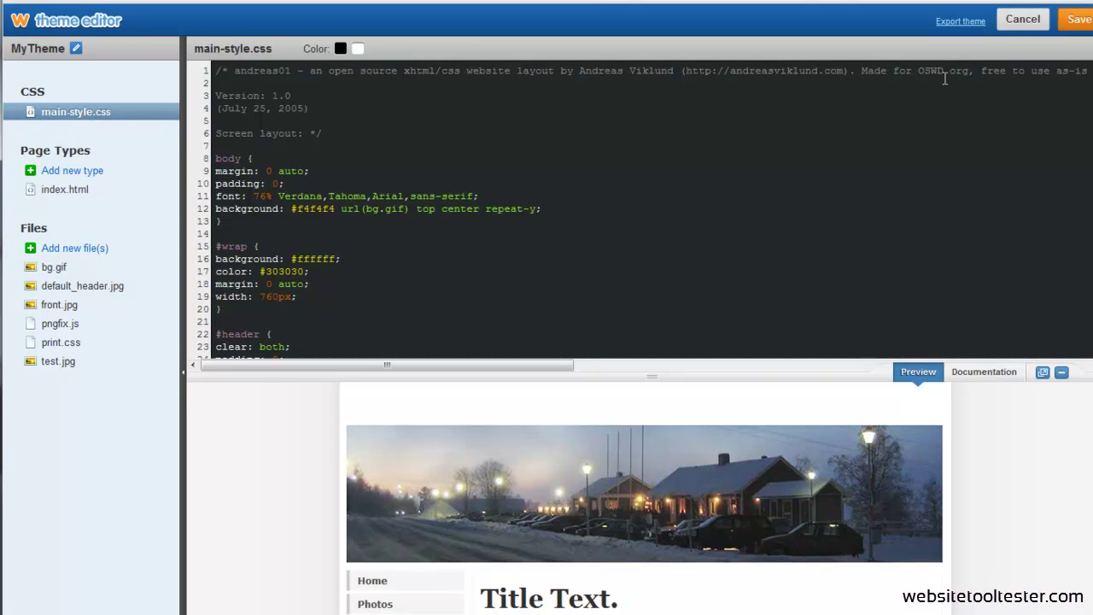
{"action": "left_click", "coordinate": [1022, 19]}
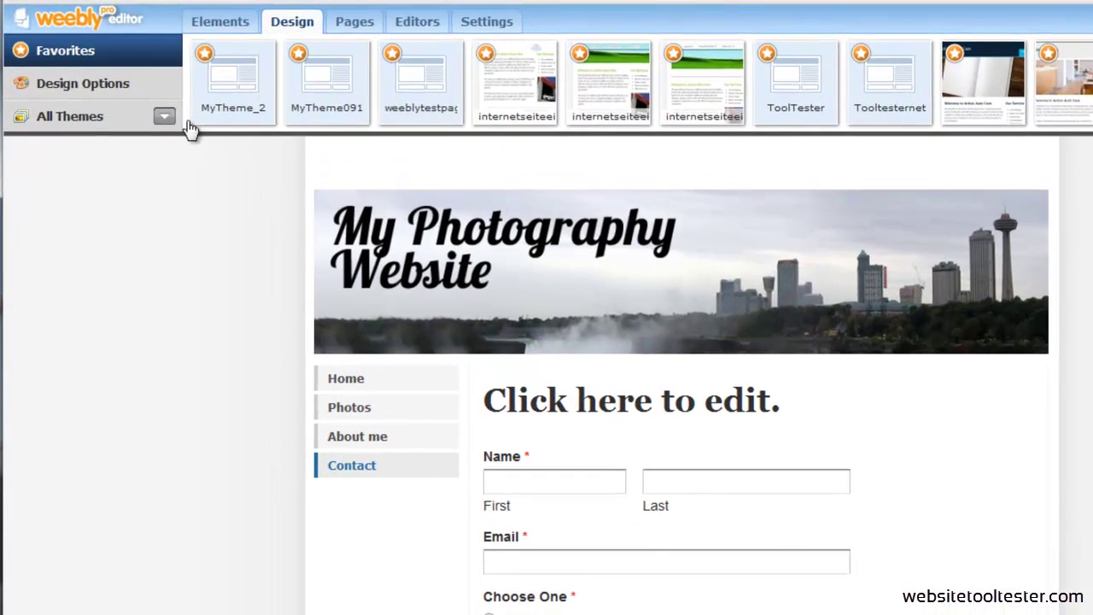
Check the design options for the site title, paragraph title, paragraph text and links.
{"action": "left_click", "coordinate": [134, 90]}
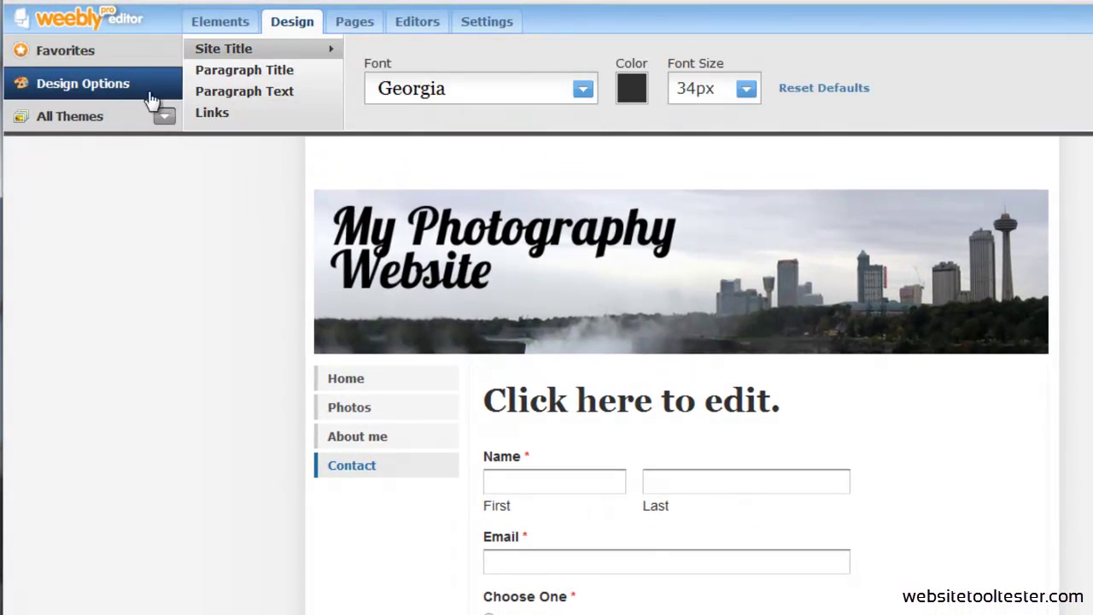
{"action": "left_click", "coordinate": [283, 73]}
{"action": "left_click", "coordinate": [288, 94]}
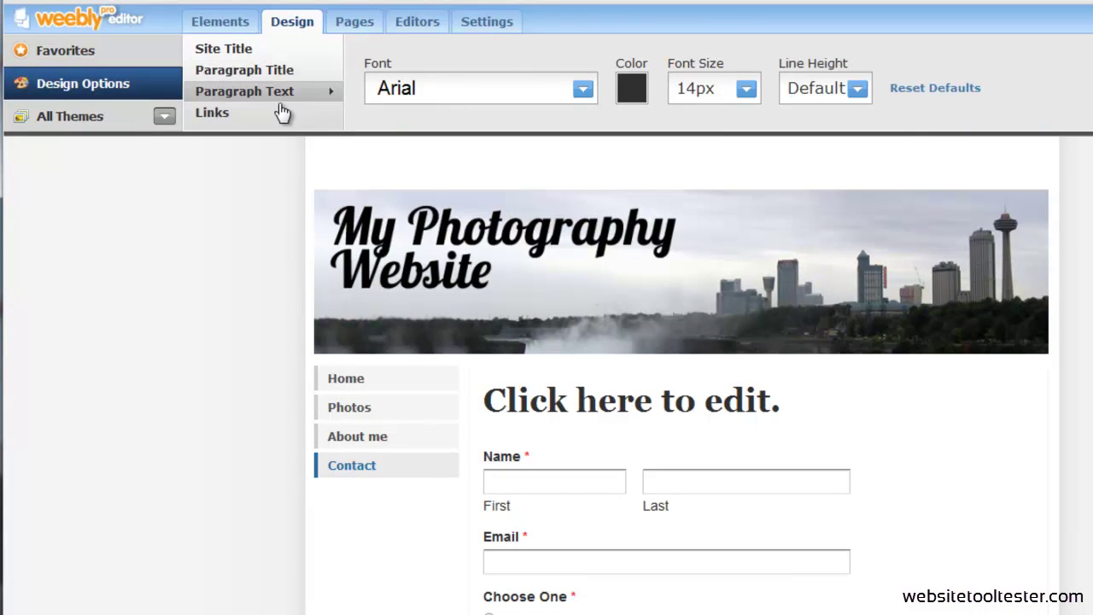
{"action": "left_click", "coordinate": [264, 118]}
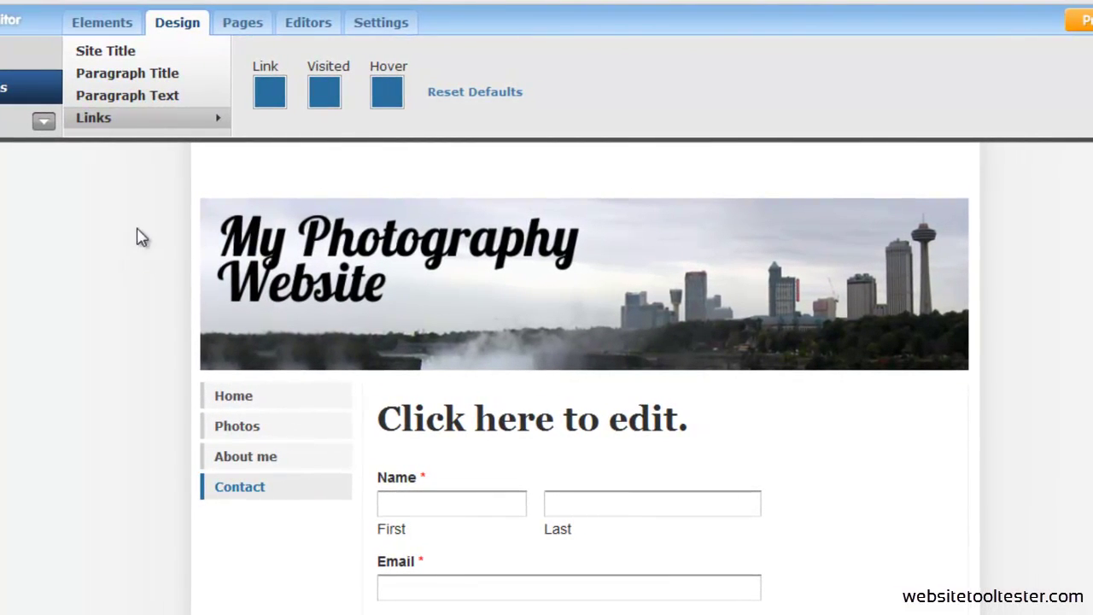
In page management, try renaming the Photos page to Photo and hiding it from the navigation menu, and revert both changes.
{"action": "left_click", "coordinate": [241, 25]}
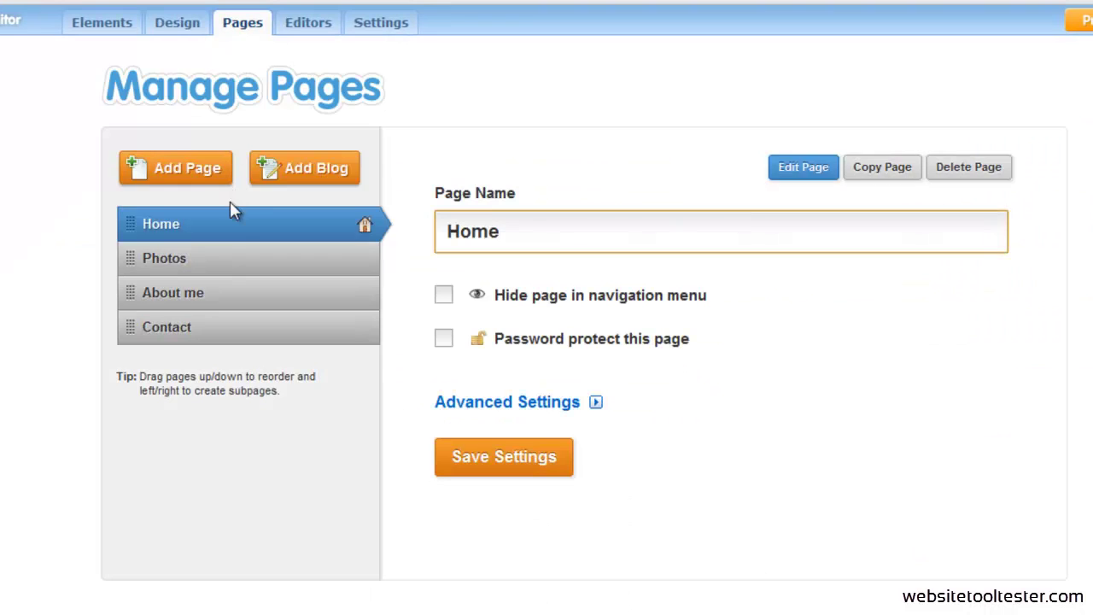
{"action": "left_click", "coordinate": [238, 267]}
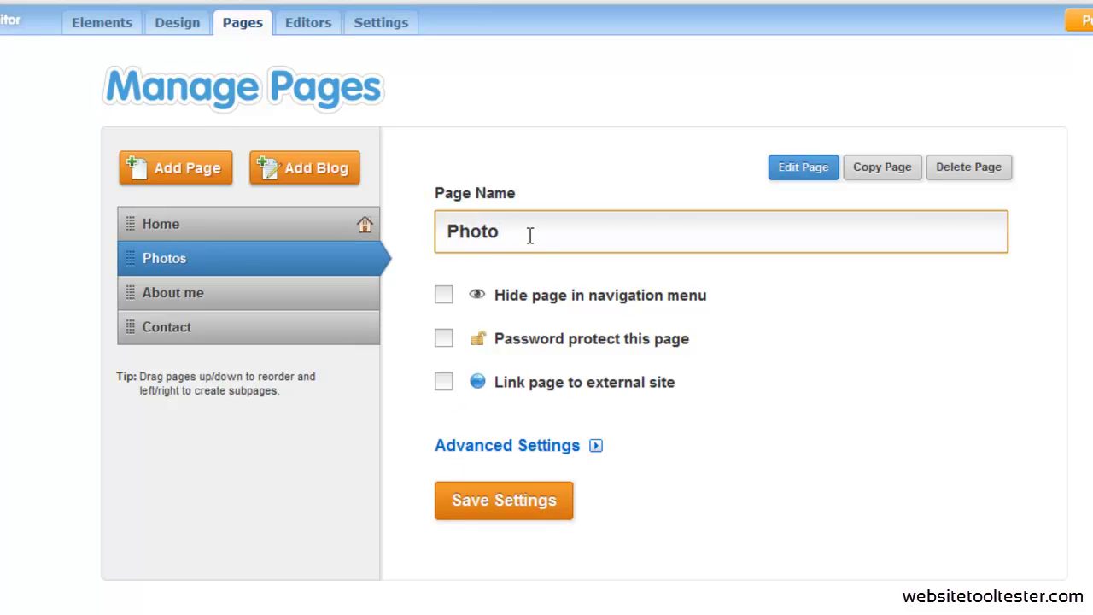
{"action": "left_click", "coordinate": [554, 189]}
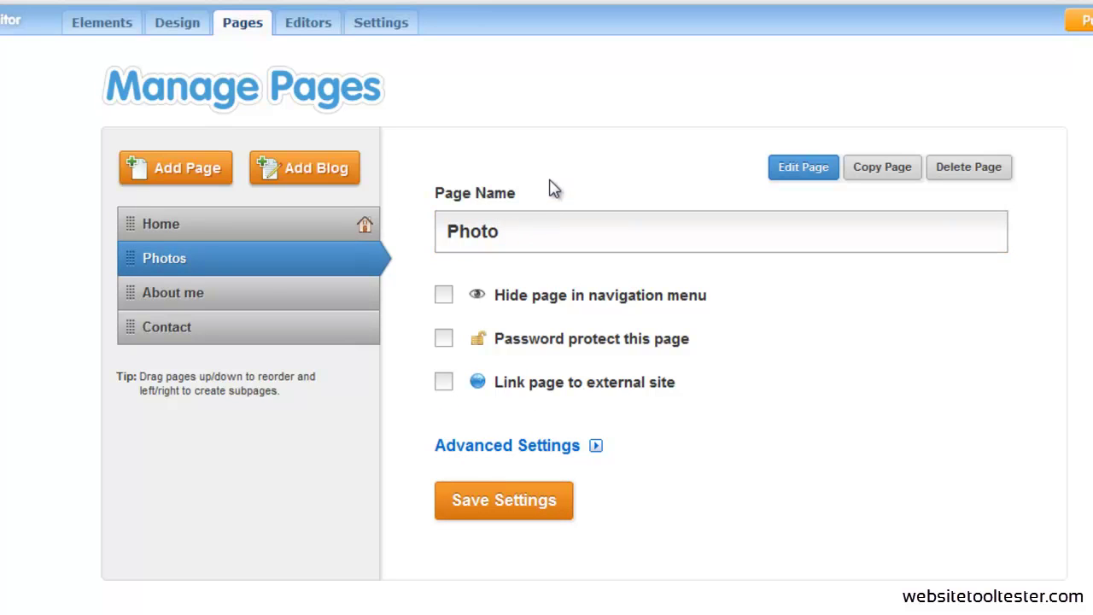
{"action": "left_click", "coordinate": [540, 232]}
{"action": "left_click", "coordinate": [444, 295]}
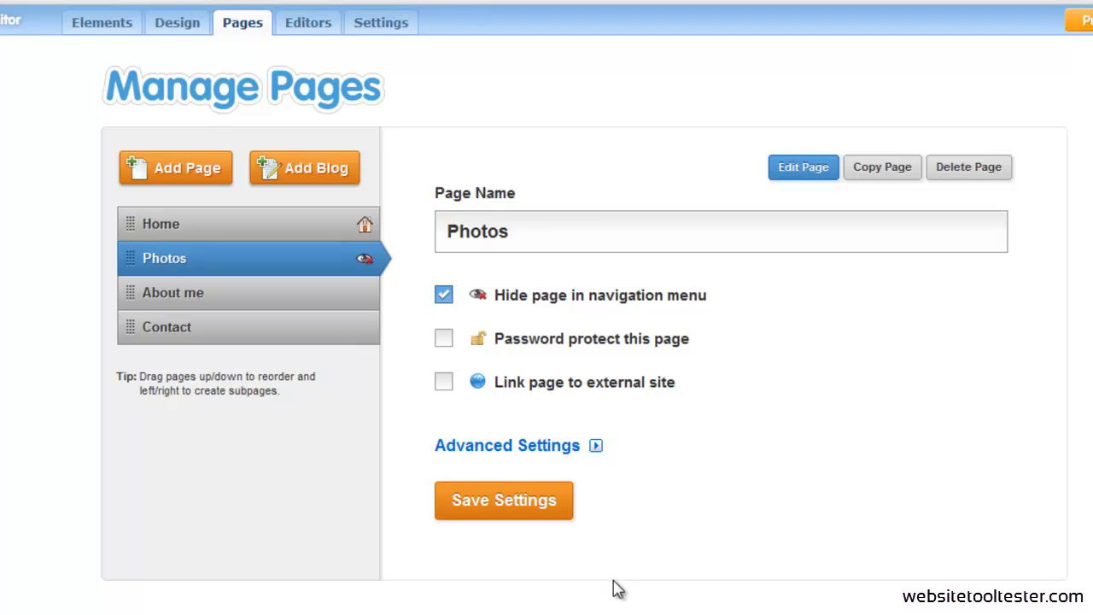
{"action": "left_click", "coordinate": [444, 295]}
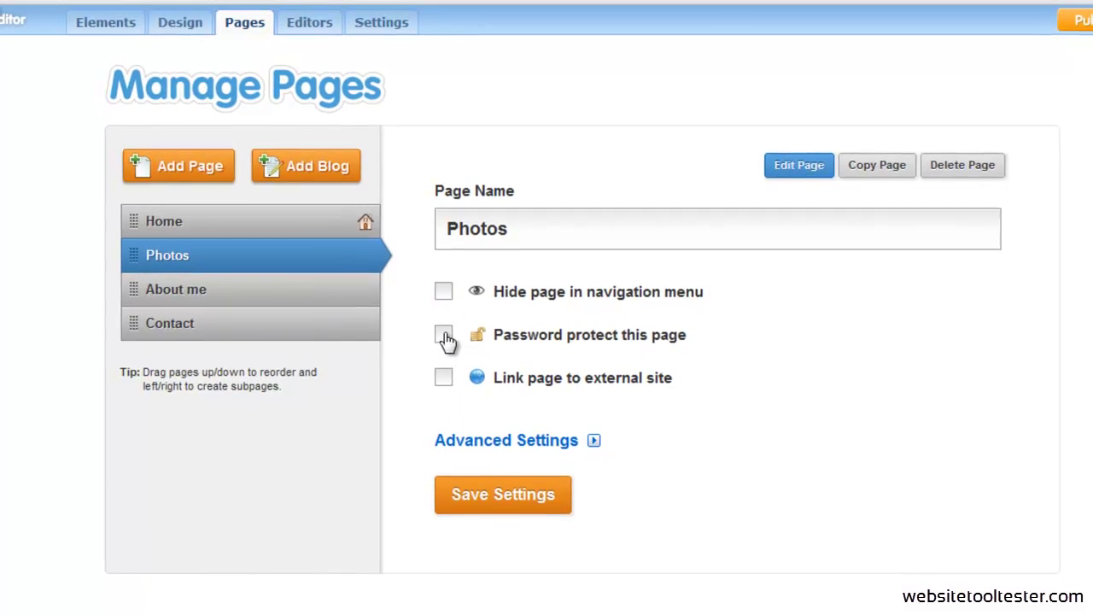
Examine the Photos page's advanced settings for title, description, meta keywords and code, and close them unsaved.
{"action": "left_click", "coordinate": [473, 435]}
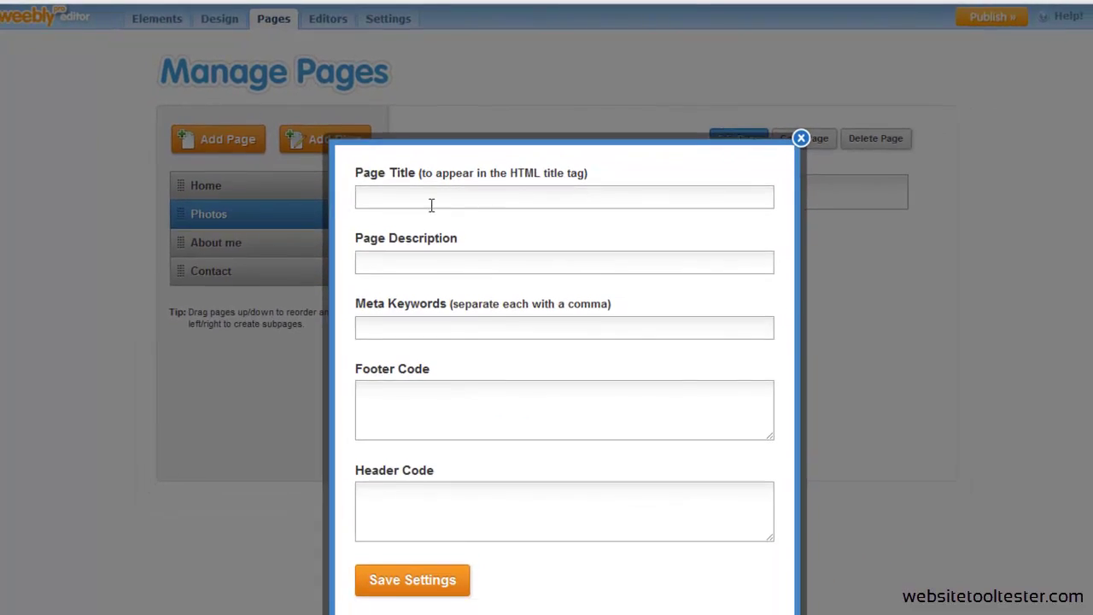
{"action": "left_click", "coordinate": [481, 196]}
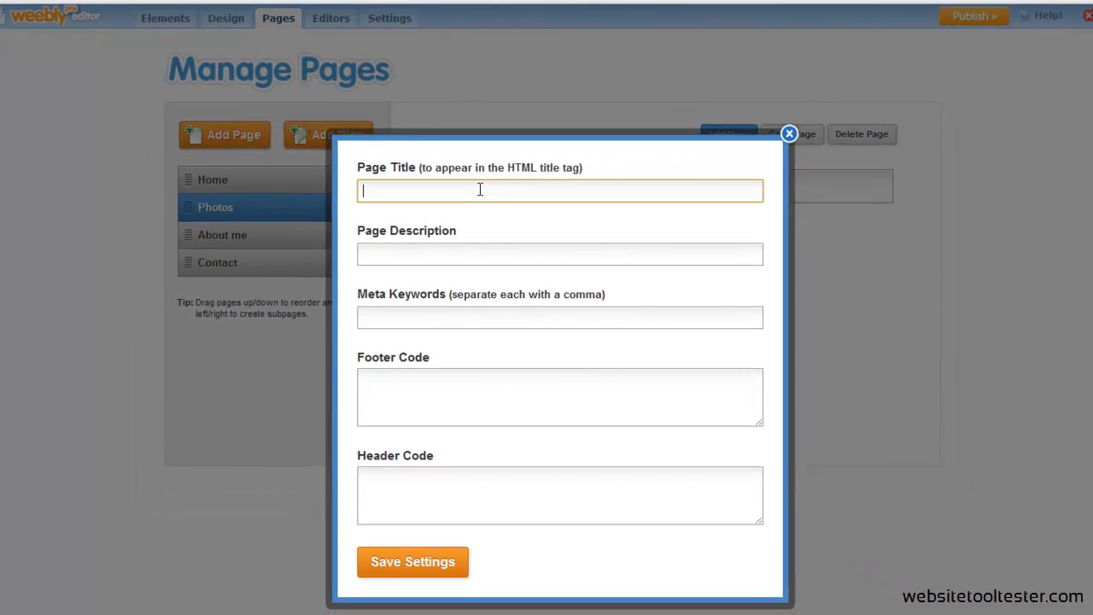
{"action": "left_click", "coordinate": [473, 255]}
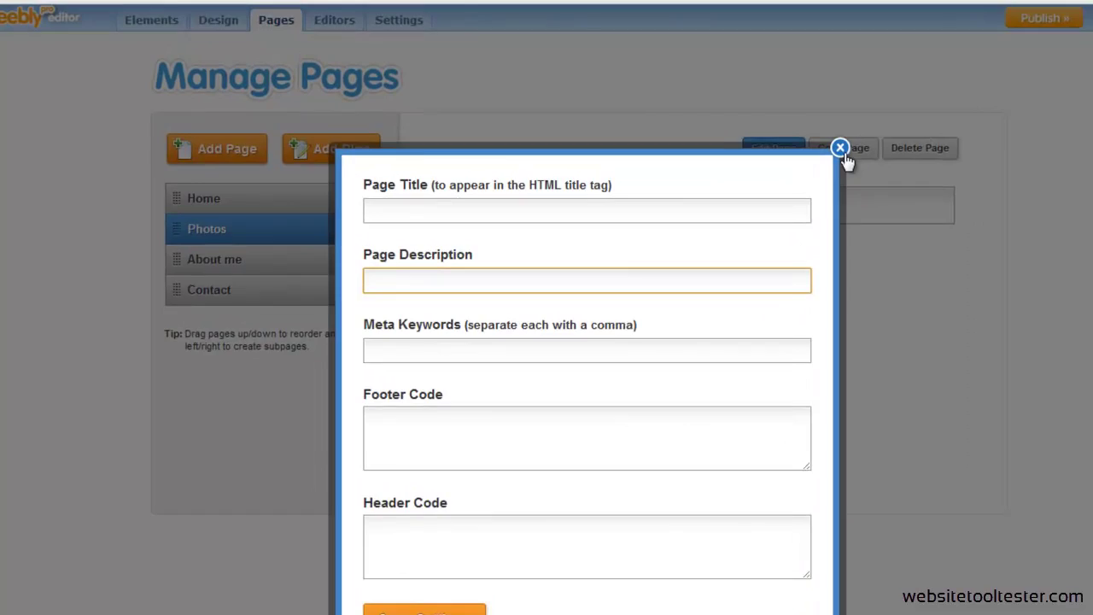
{"action": "left_click", "coordinate": [789, 133]}
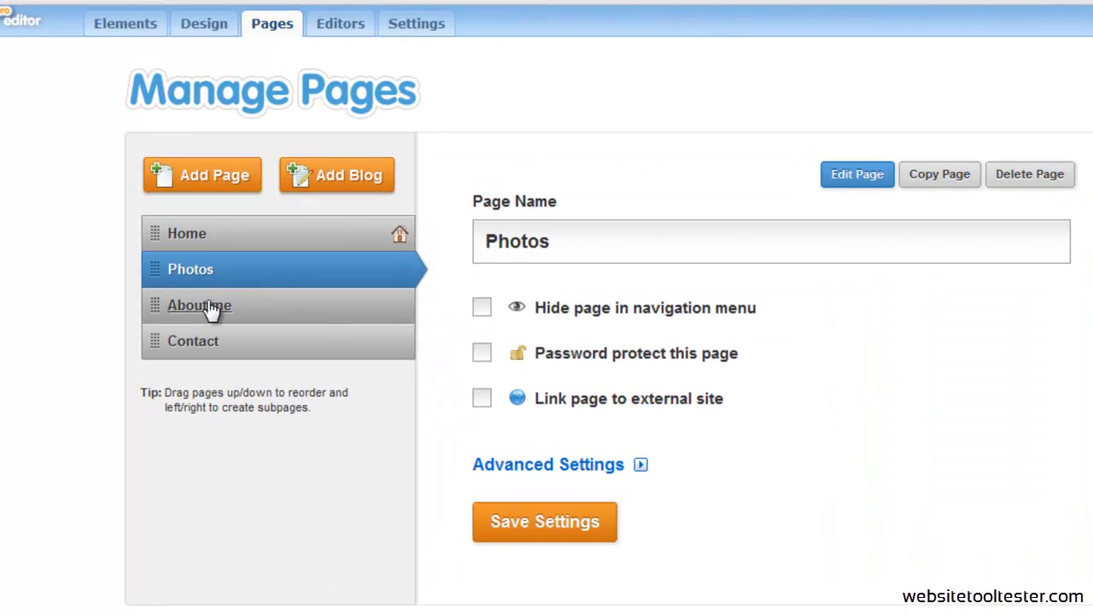
Try moving the About me, Contact and Photos pages to new positions in the page list, and restore the original arrangement.
{"action": "left_click_drag", "start_coordinate": [208, 313], "coordinate": [295, 312]}
{"action": "left_click_drag", "start_coordinate": [202, 345], "coordinate": [320, 346]}
{"action": "left_click_drag", "start_coordinate": [185, 278], "coordinate": [173, 346]}
{"action": "left_click_drag", "start_coordinate": [202, 272], "coordinate": [175, 273]}
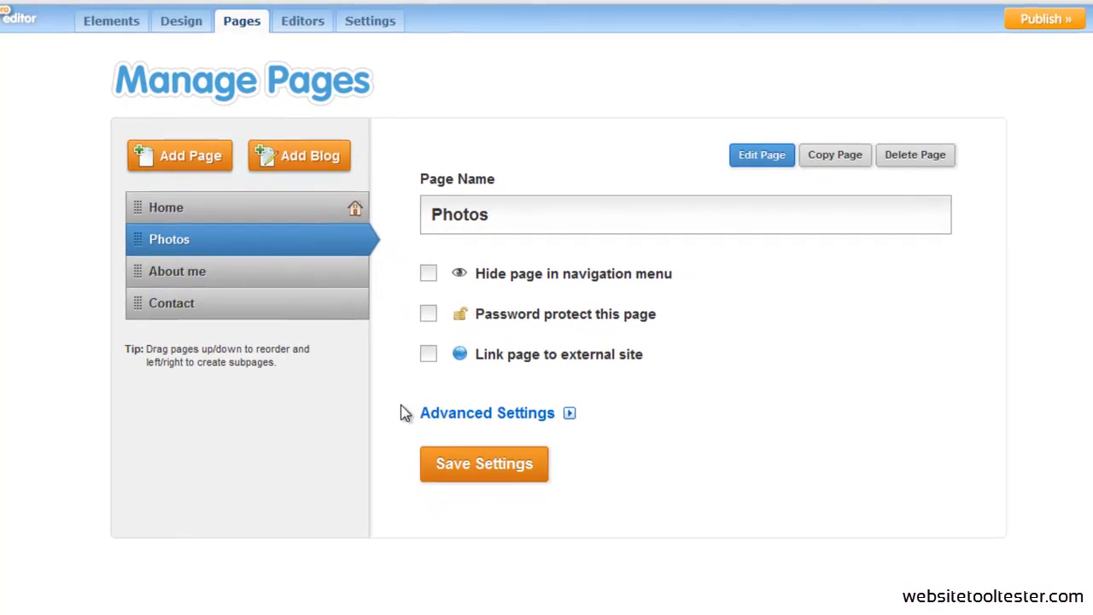
Open the overview of people allowed to edit the website.
{"action": "left_click", "coordinate": [304, 22]}
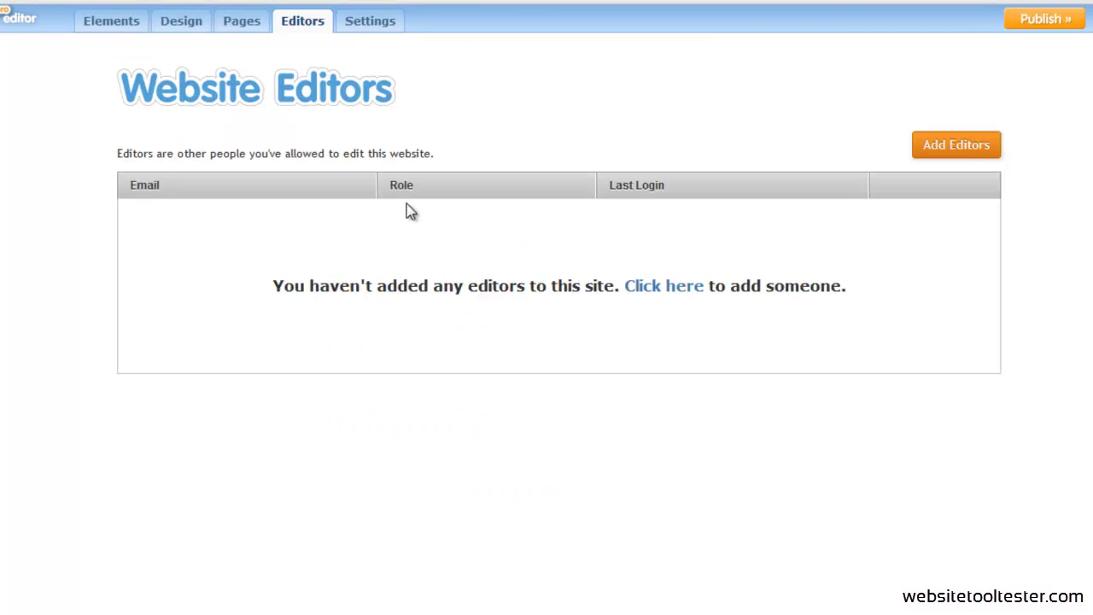
Examine the Administrator, Author and Dashboard Only Access roles available for new editors, and close the form without adding anyone.
{"action": "left_click", "coordinate": [953, 156]}
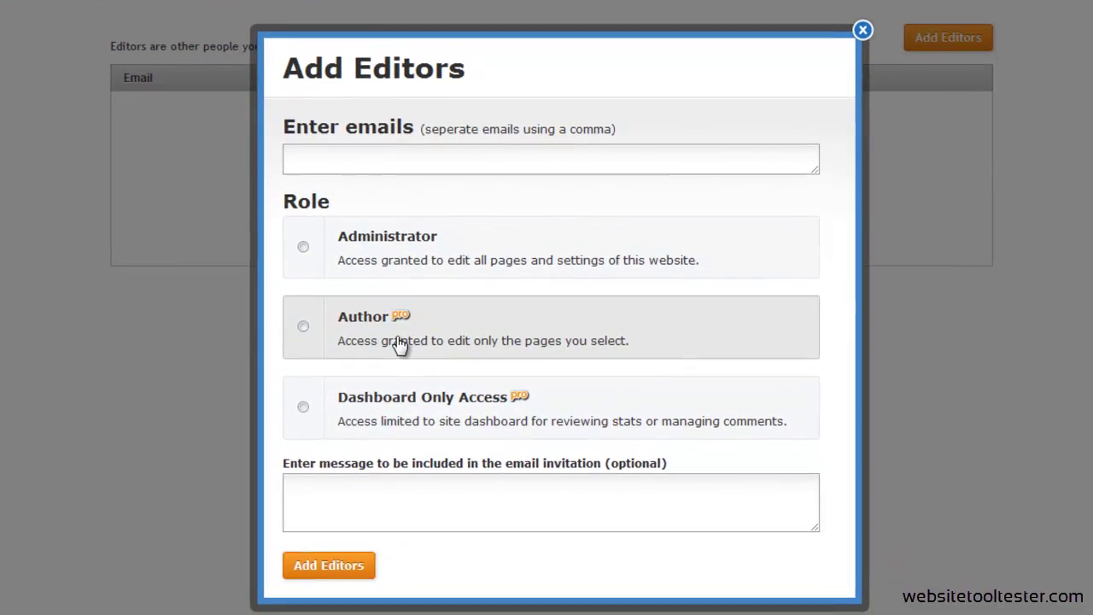
{"action": "left_click", "coordinate": [654, 247]}
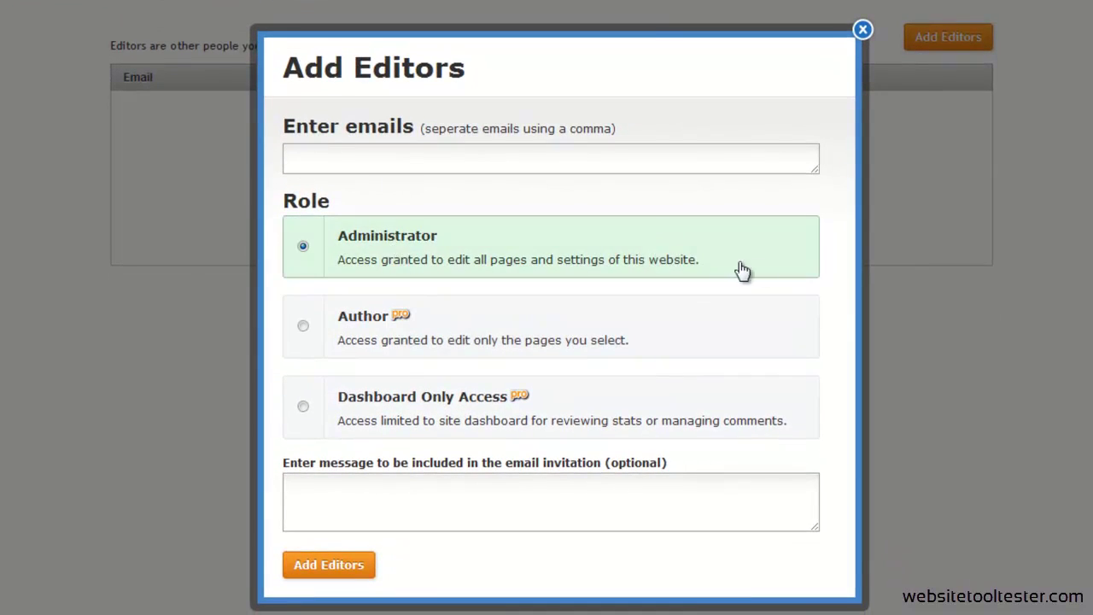
{"action": "left_click", "coordinate": [795, 340]}
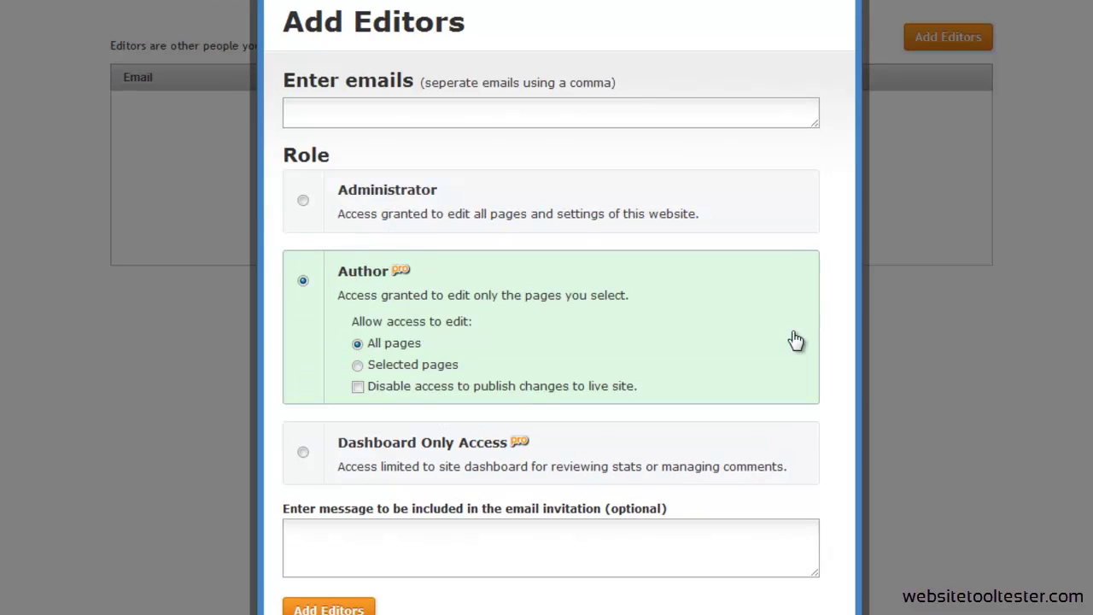
{"action": "left_click", "coordinate": [803, 460]}
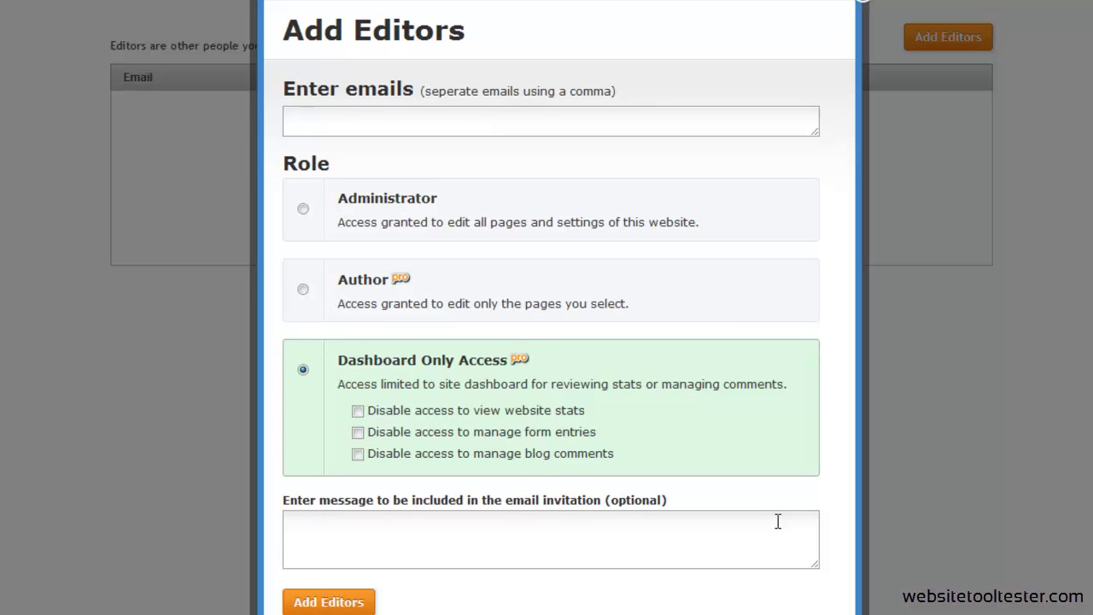
{"action": "left_click", "coordinate": [859, 4]}
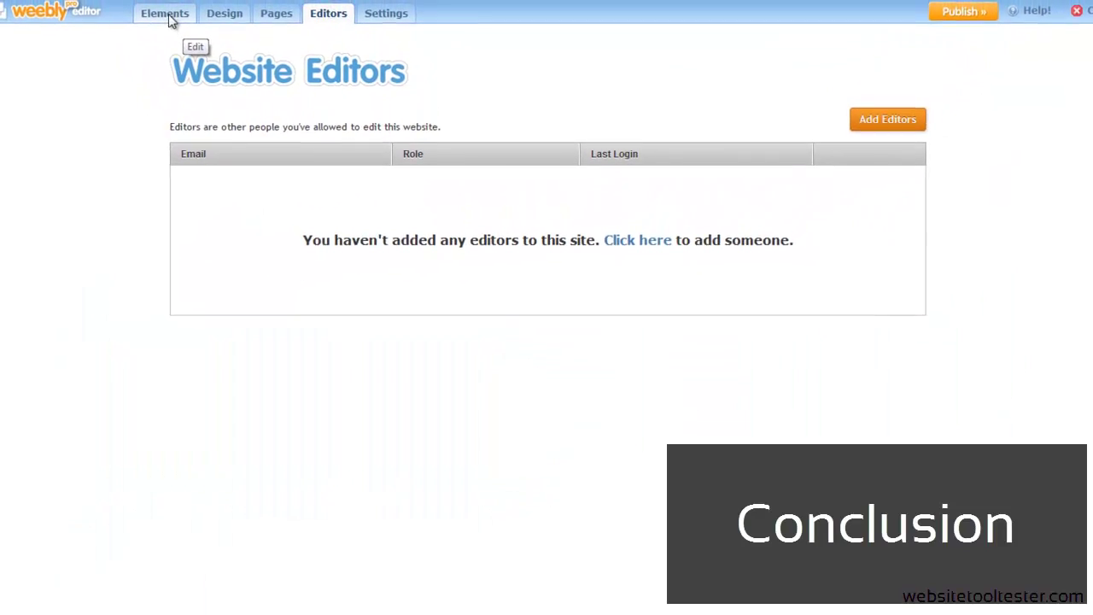
Return to editing page content, open the Home page and show the Revenue elements.
{"action": "left_click", "coordinate": [167, 15]}
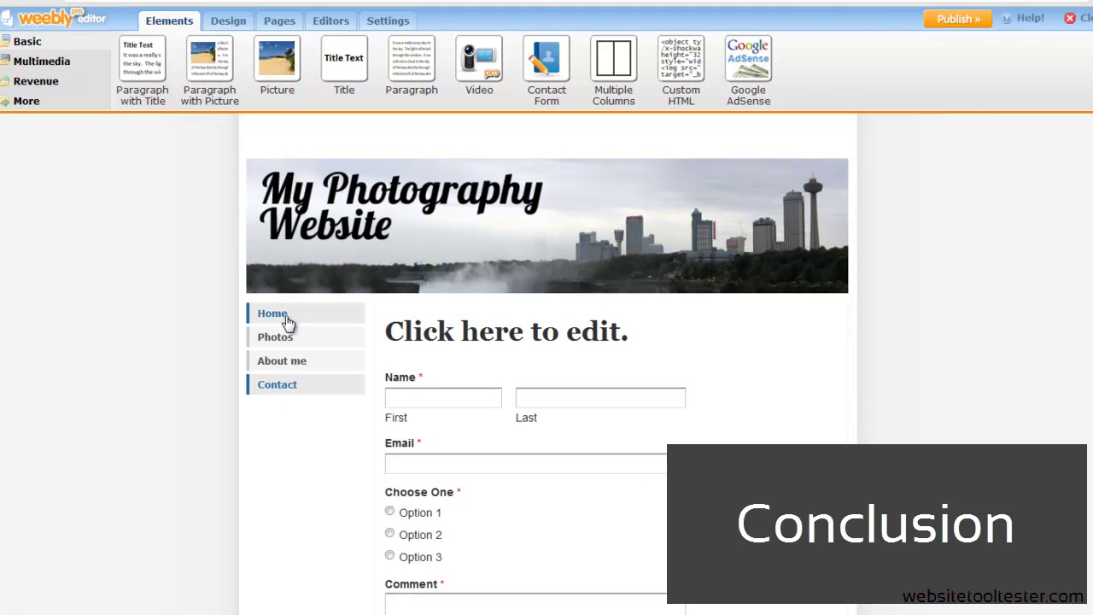
{"action": "left_click", "coordinate": [287, 319]}
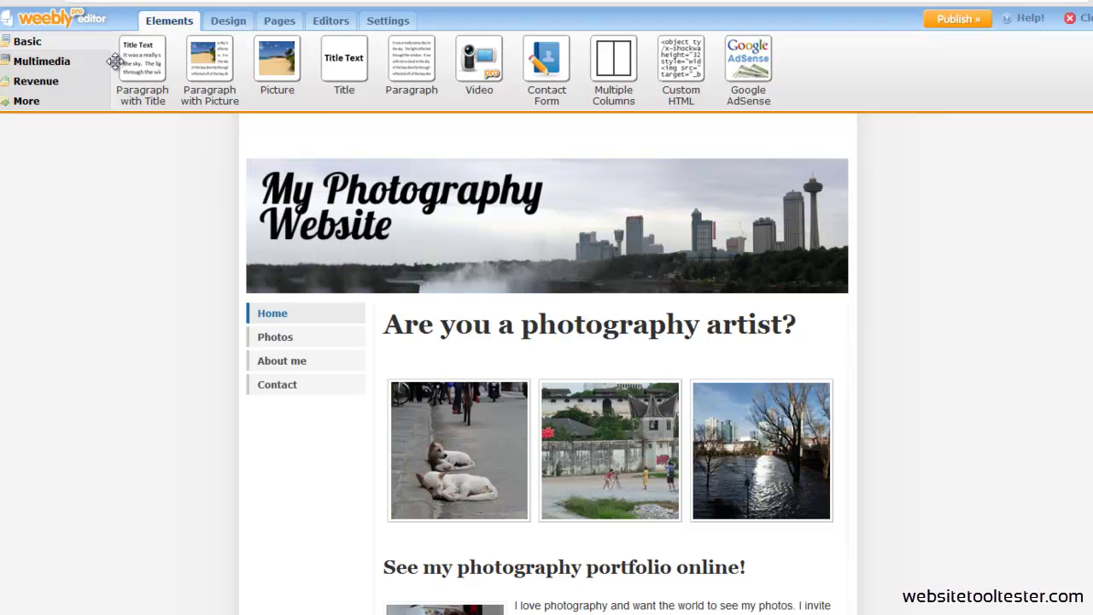
{"action": "left_click", "coordinate": [75, 81]}
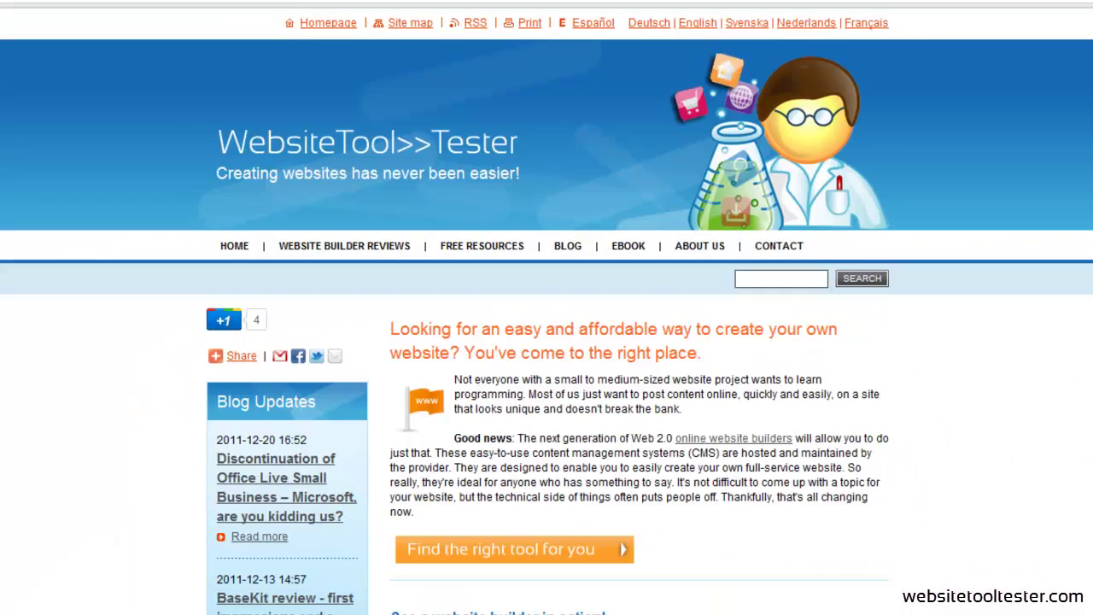
On the WebsiteToolTester site, go to the website builder comparison chart and open the Weebly review.
{"action": "left_click", "coordinate": [465, 553]}
{"action": "scroll", "coordinate": [950, 455], "scroll_direction": "down", "scroll_amount": 3}
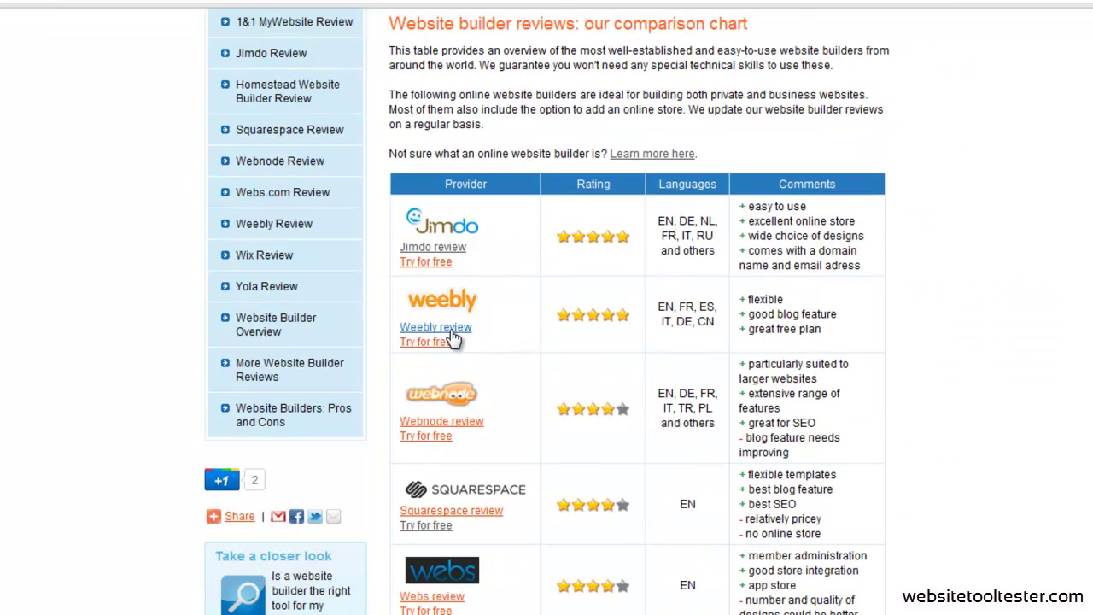
{"action": "left_click", "coordinate": [453, 332]}
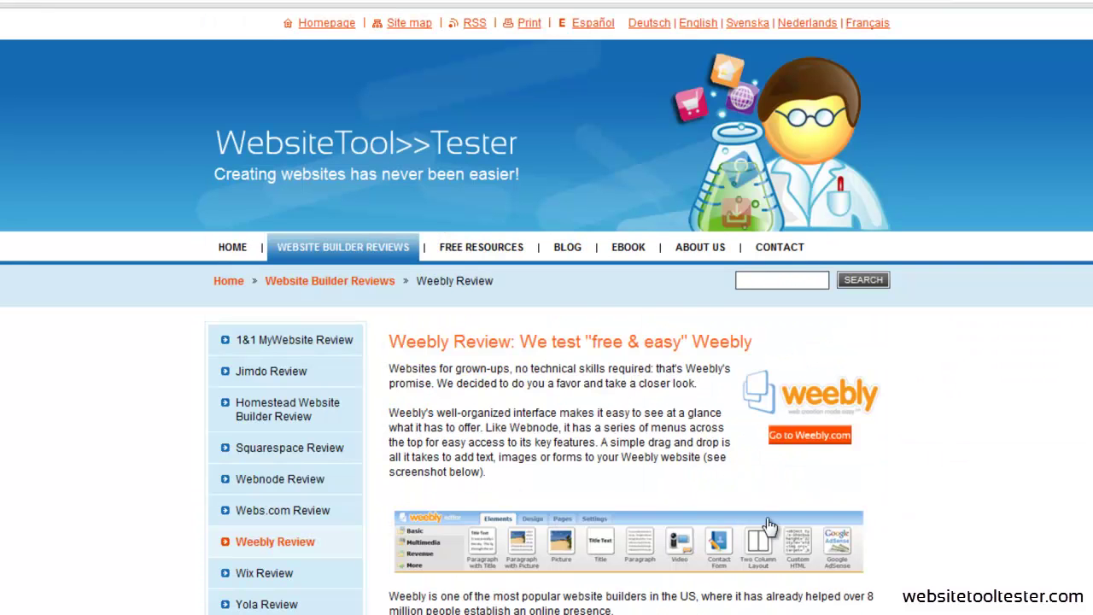
Read through the Weebly review's pricing section, detailed rating table and conclusion.
{"action": "scroll", "coordinate": [547, 342], "scroll_direction": "down", "scroll_amount": 2}
{"action": "scroll", "coordinate": [547, 342], "scroll_direction": "down", "scroll_amount": 3}
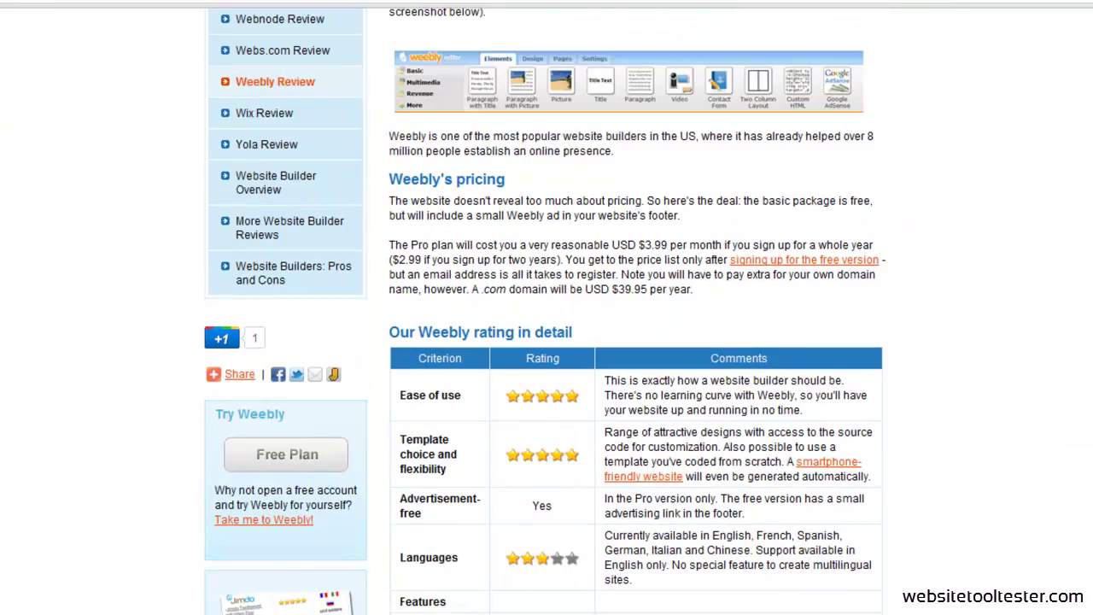
{"action": "scroll", "coordinate": [547, 342], "scroll_direction": "down", "scroll_amount": 7}
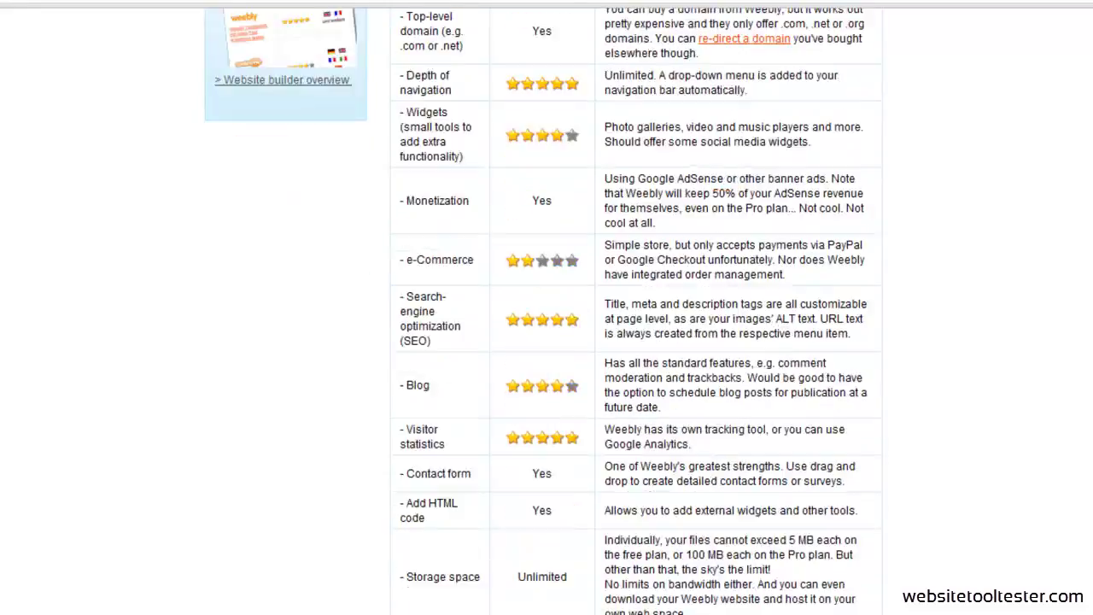
{"action": "scroll", "coordinate": [546, 342], "scroll_direction": "down", "scroll_amount": 3}
{"action": "scroll", "coordinate": [547, 342], "scroll_direction": "down", "scroll_amount": 3}
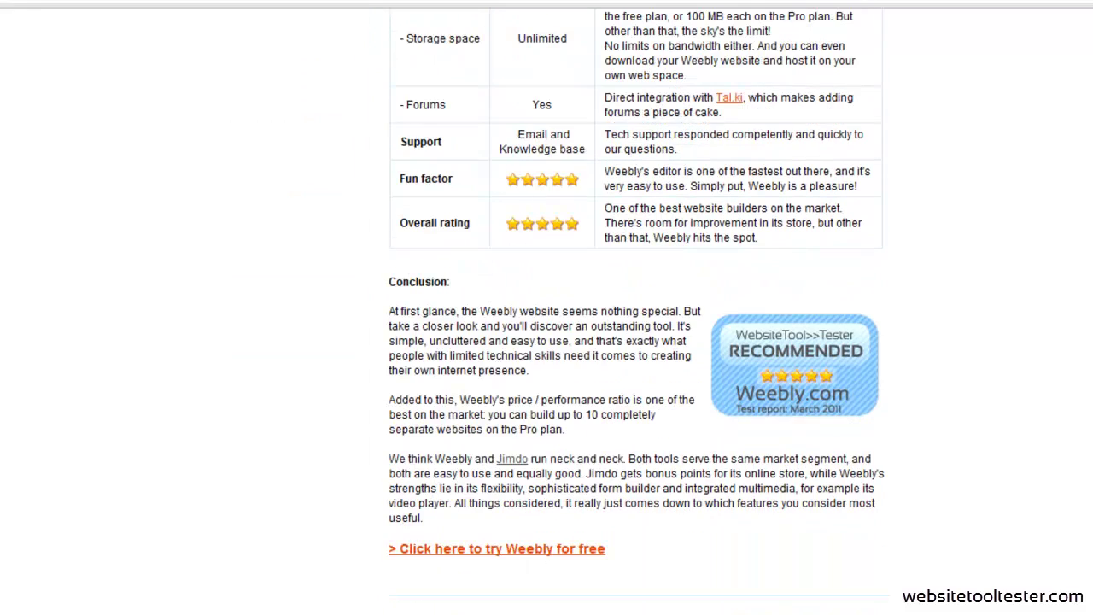